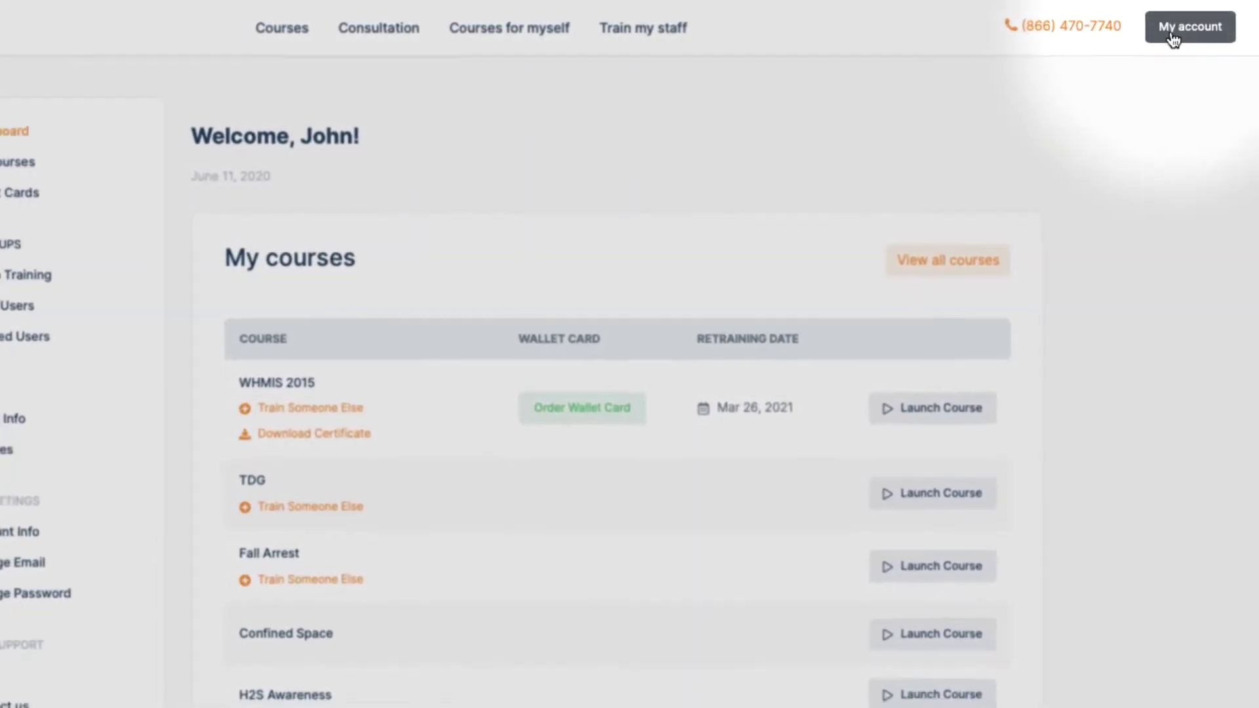
Look over the existing group trainings from My account, then open the Courses catalogue
left_click(1172, 40)
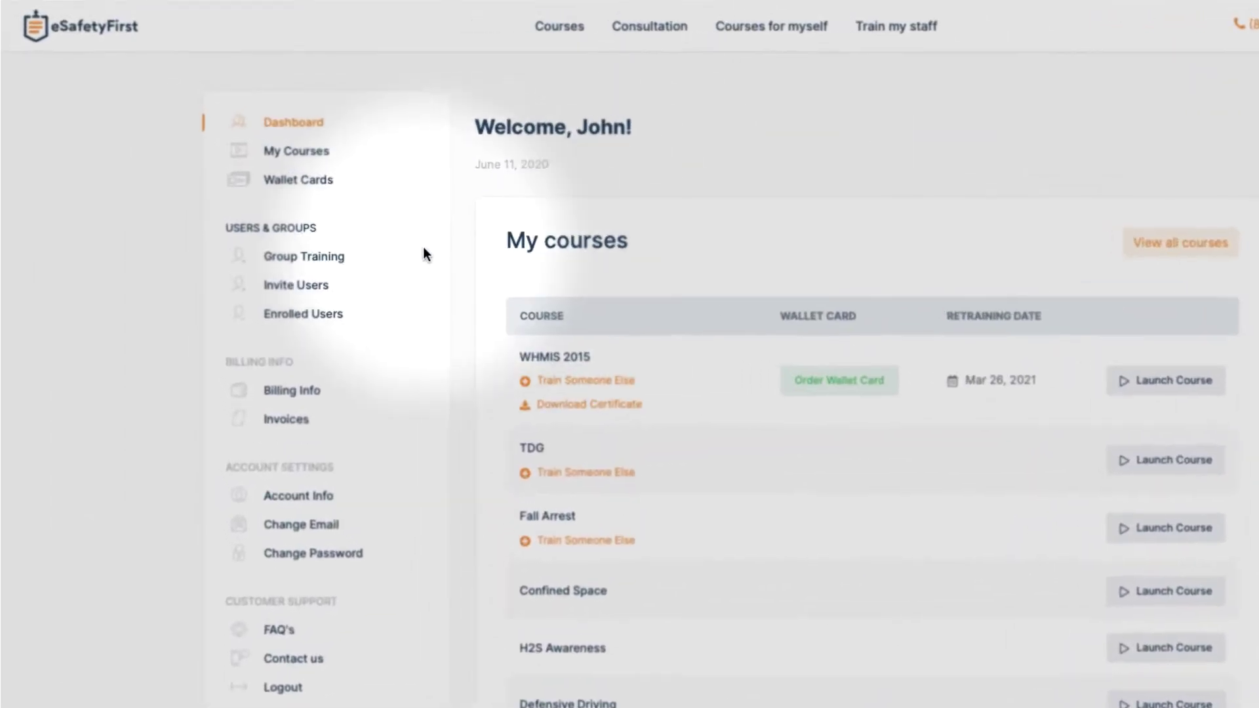
left_click(282, 223)
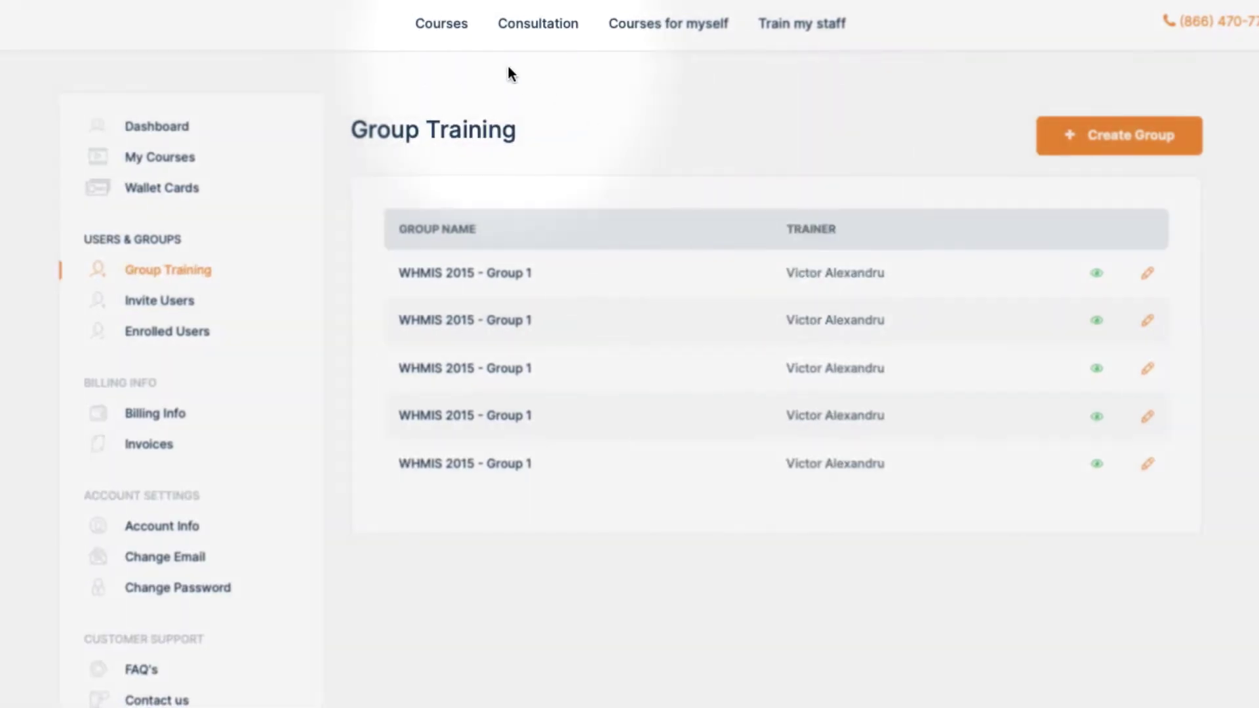
left_click(454, 29)
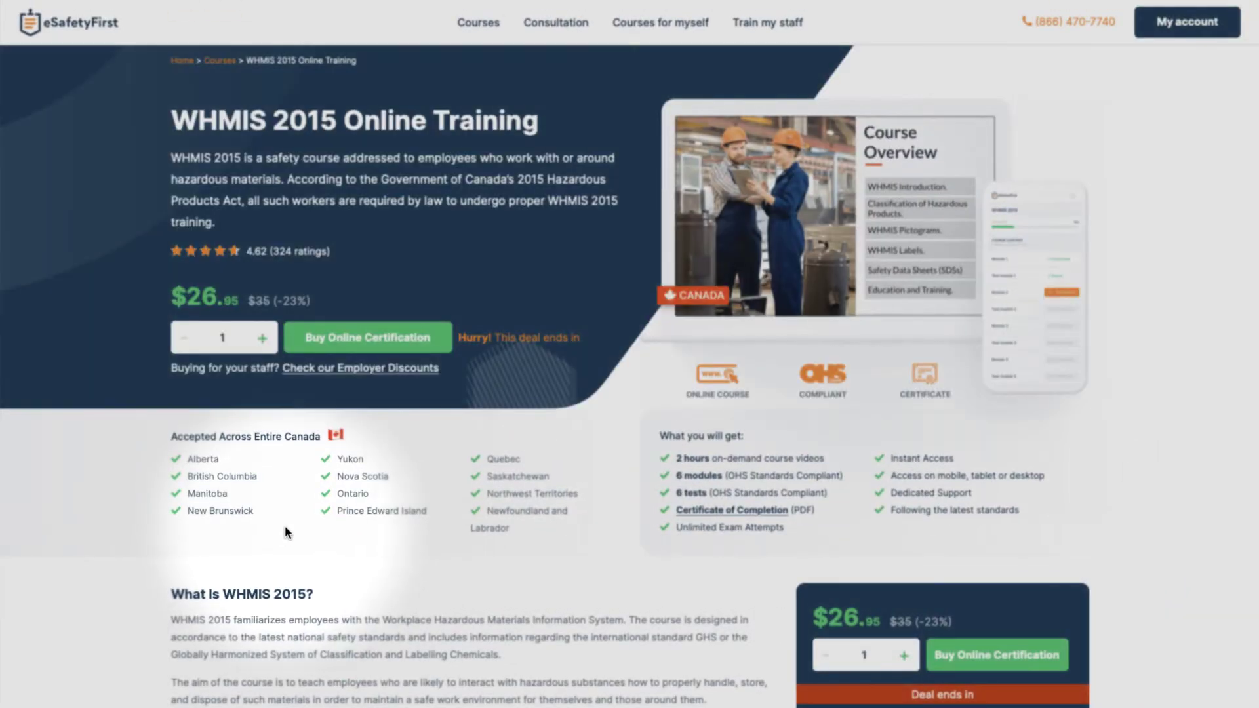
Raise the WHMIS 2015 Online Training quantity, add the seats to the bag and proceed to checkout
left_click(261, 338)
left_click(262, 339)
left_click(262, 338)
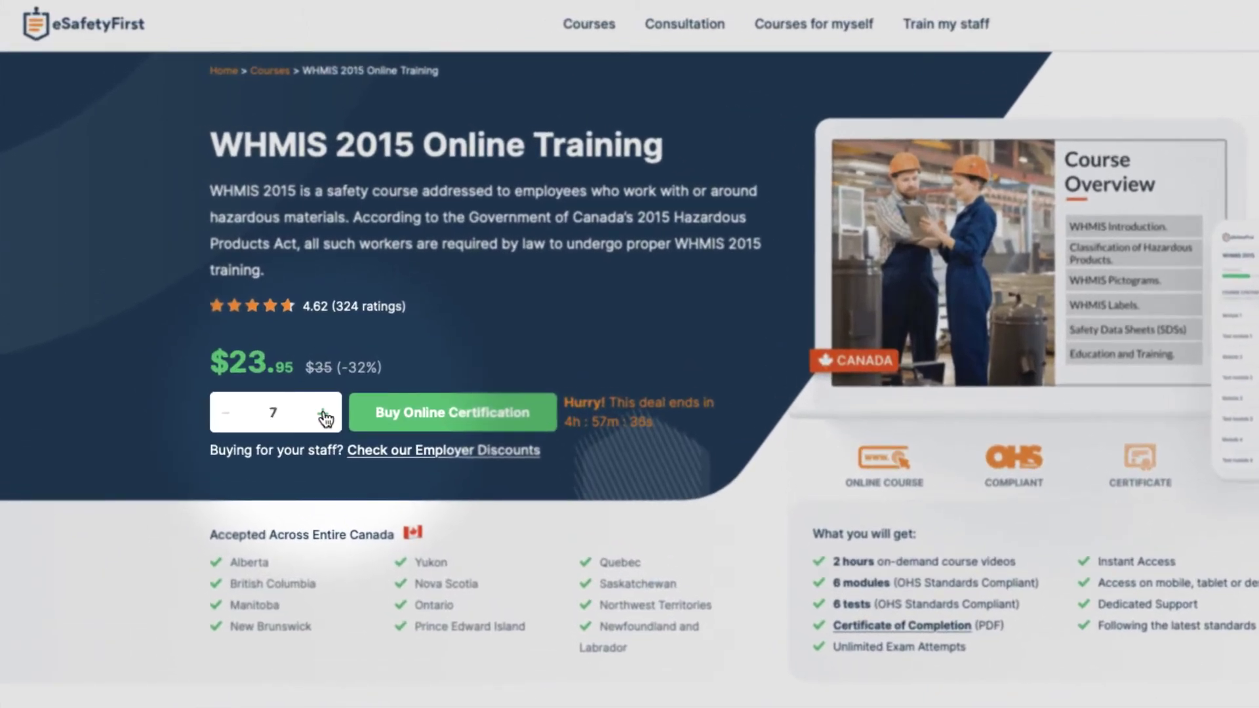
left_click(420, 417)
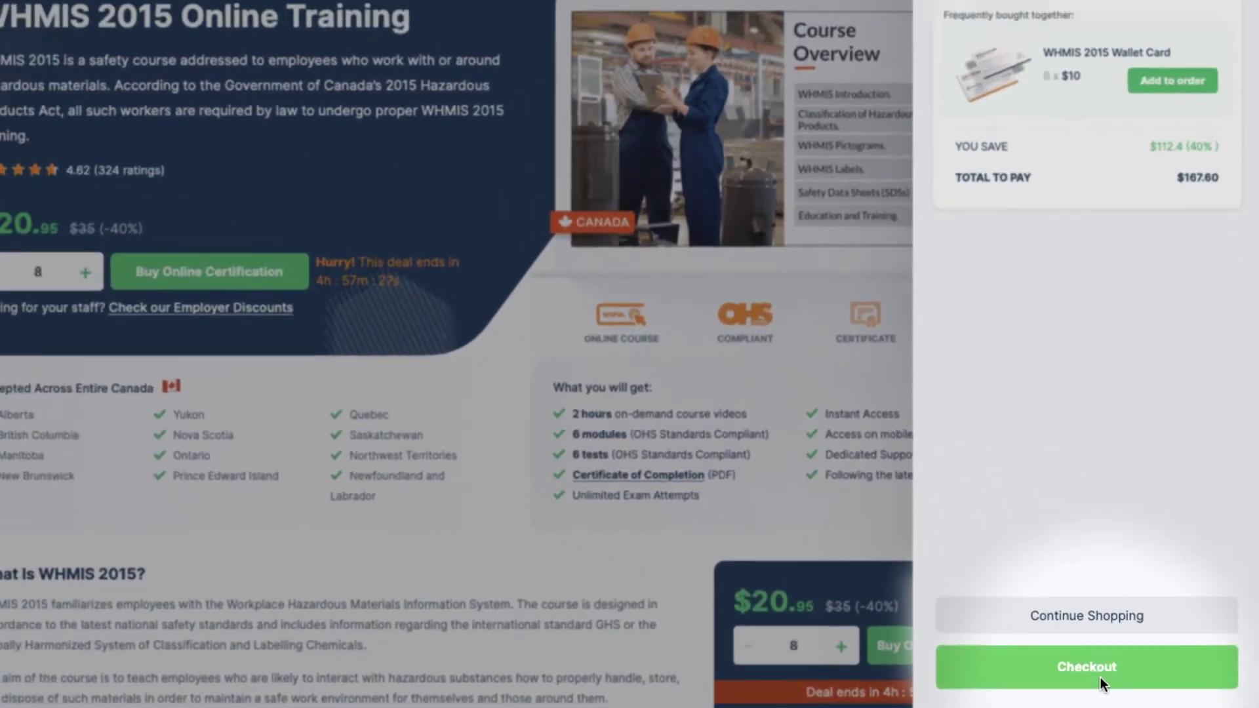
left_click(1088, 676)
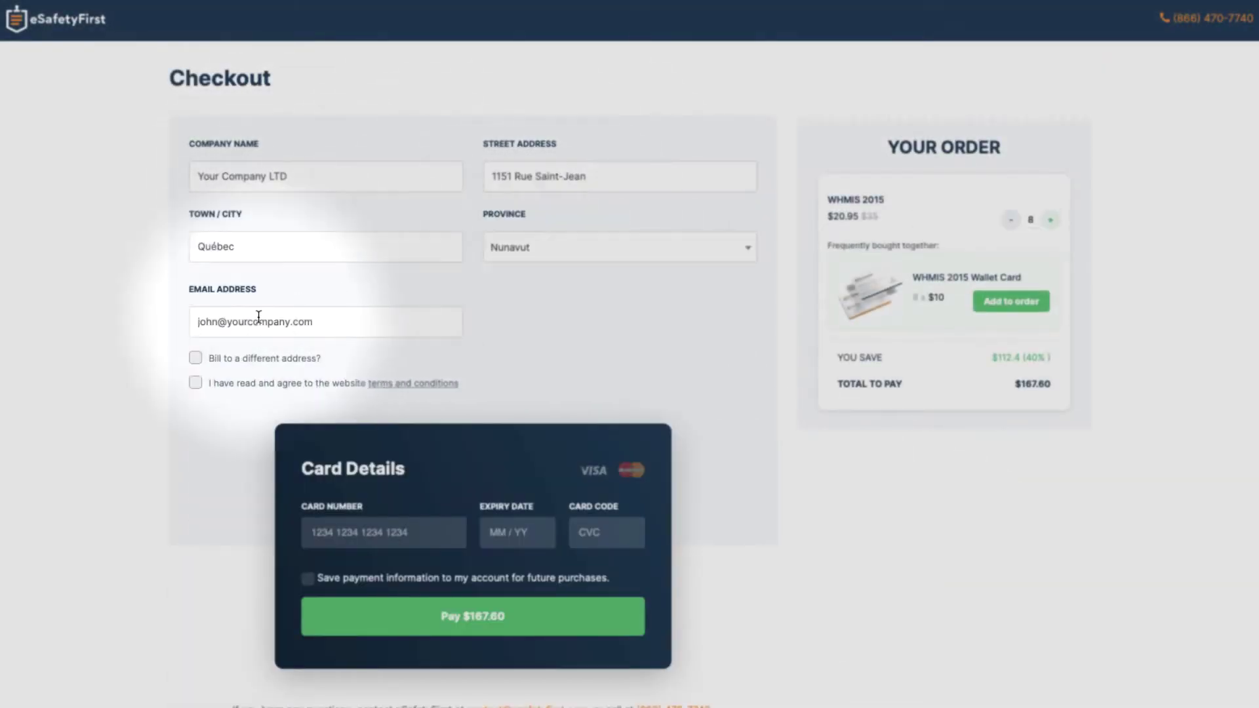
Accept the terms, enter the card number and expiry details, and pay the $167.60 order
left_click(196, 383)
left_click(341, 518)
type("4242424242424242")
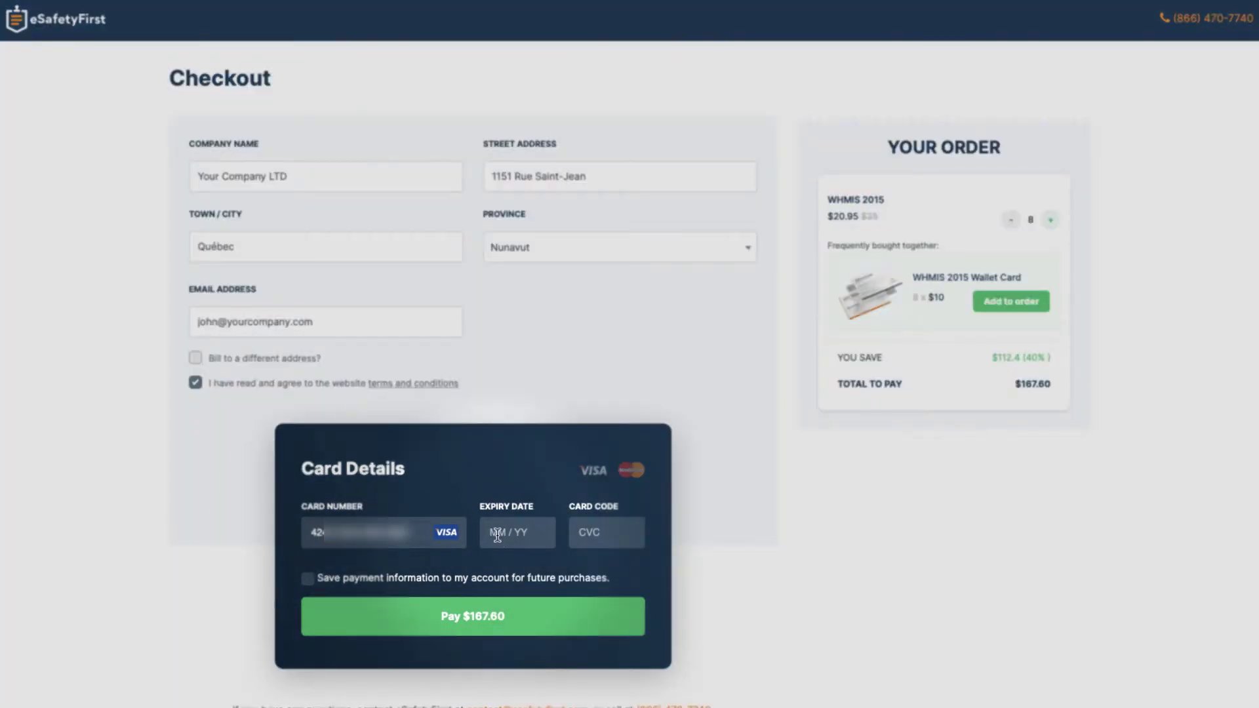
left_click(497, 535)
type("05 /")
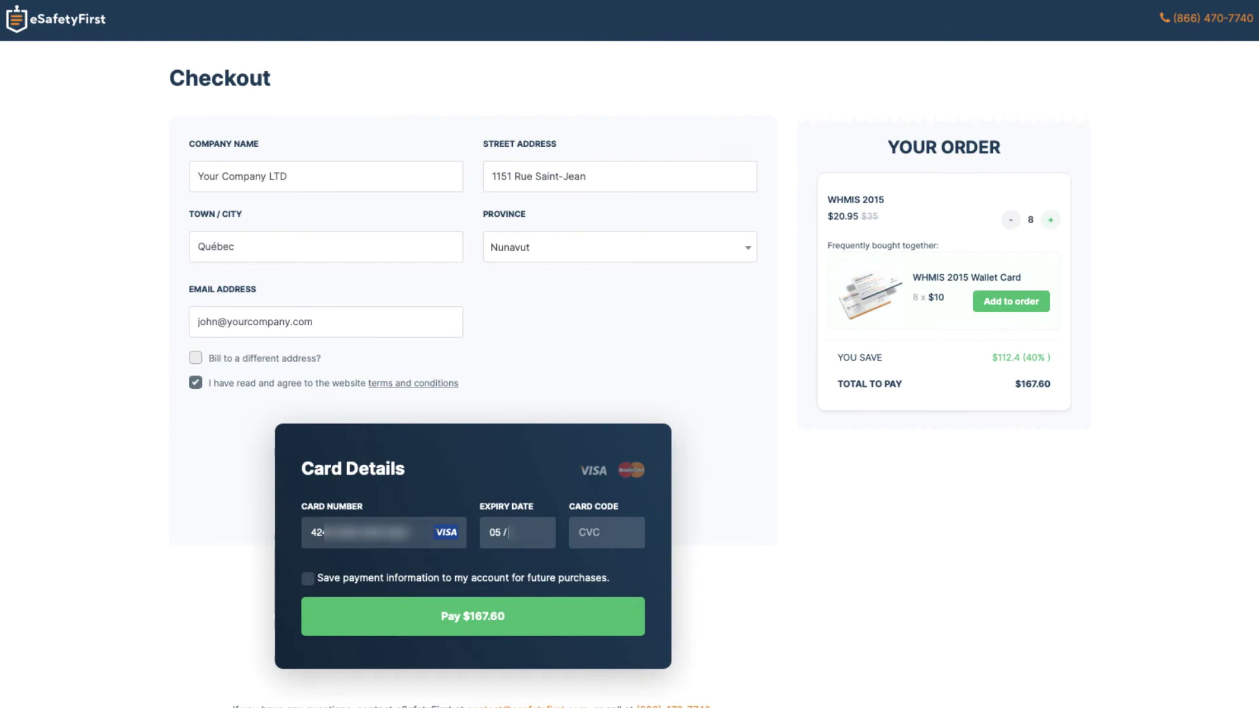
type("25123")
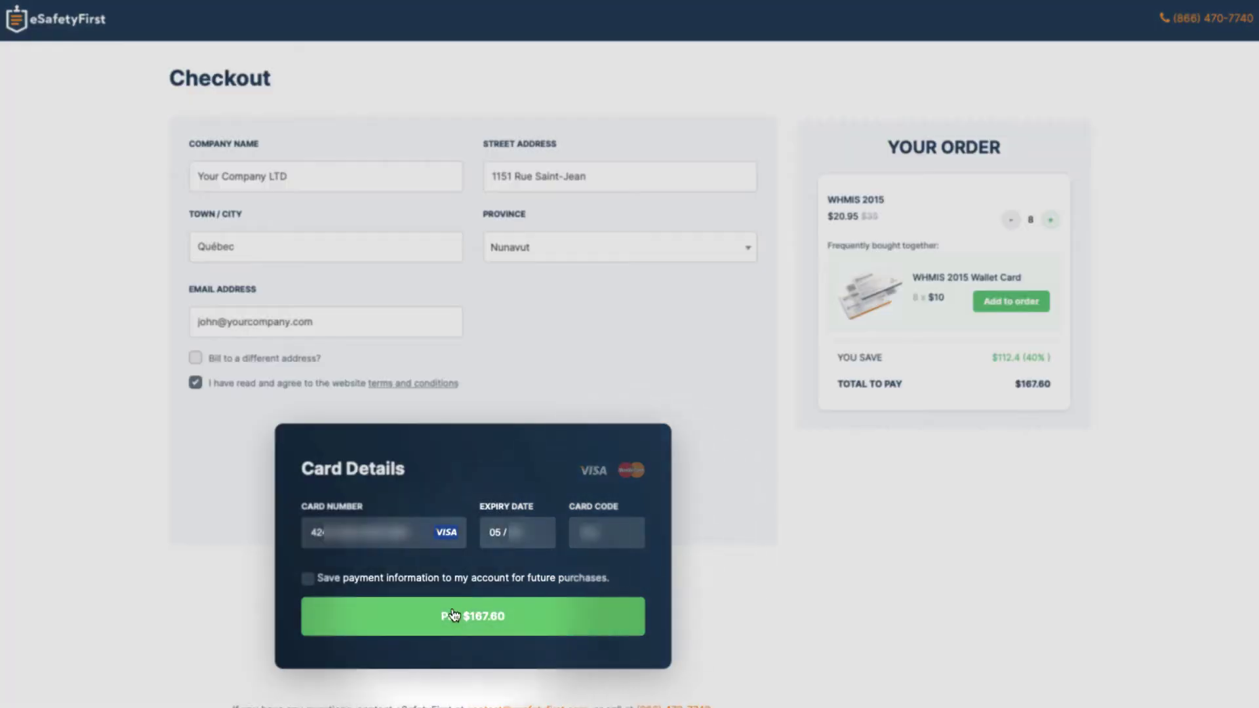
left_click(442, 629)
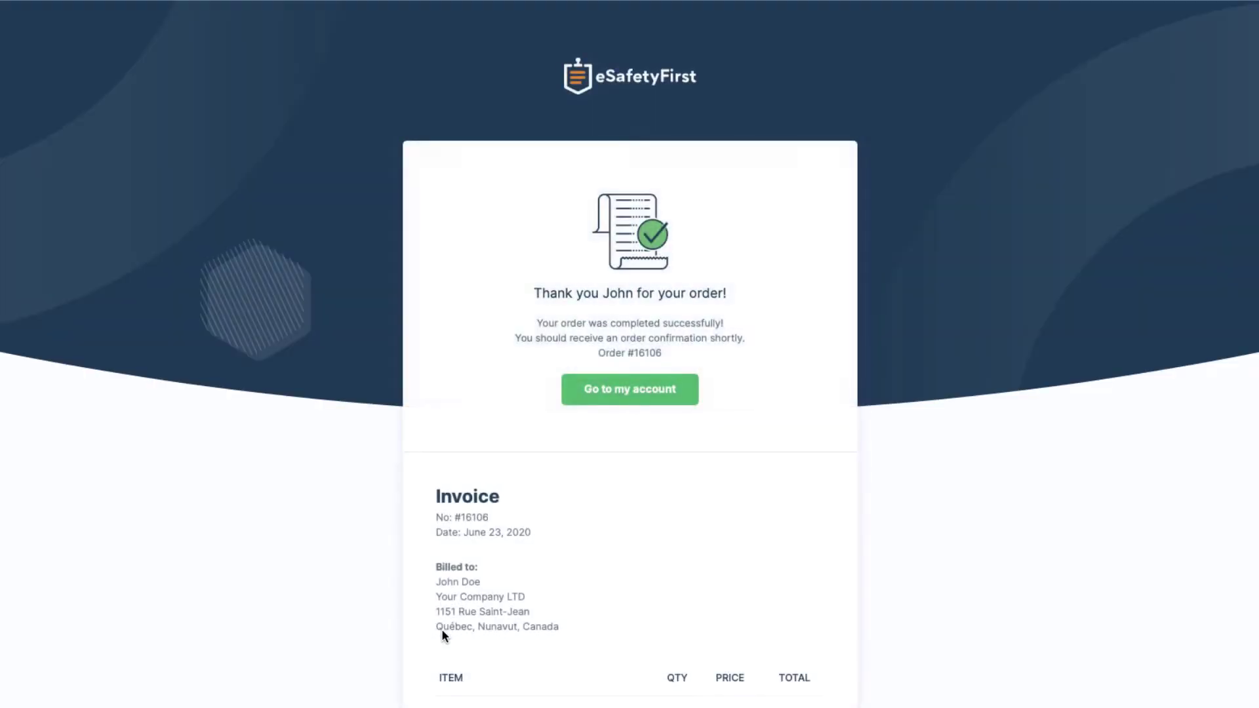
Review the order confirmation and return to the account dashboard
scroll(442, 635, "down", 5)
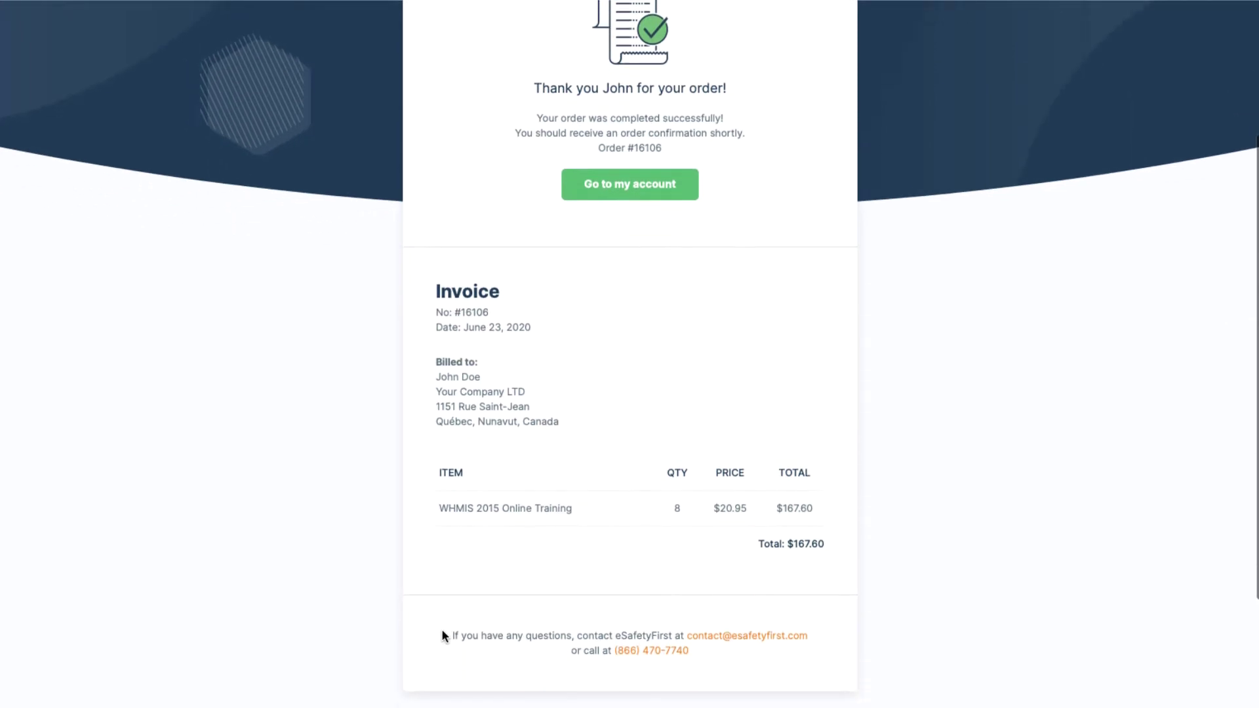
scroll(442, 635, "down", 1)
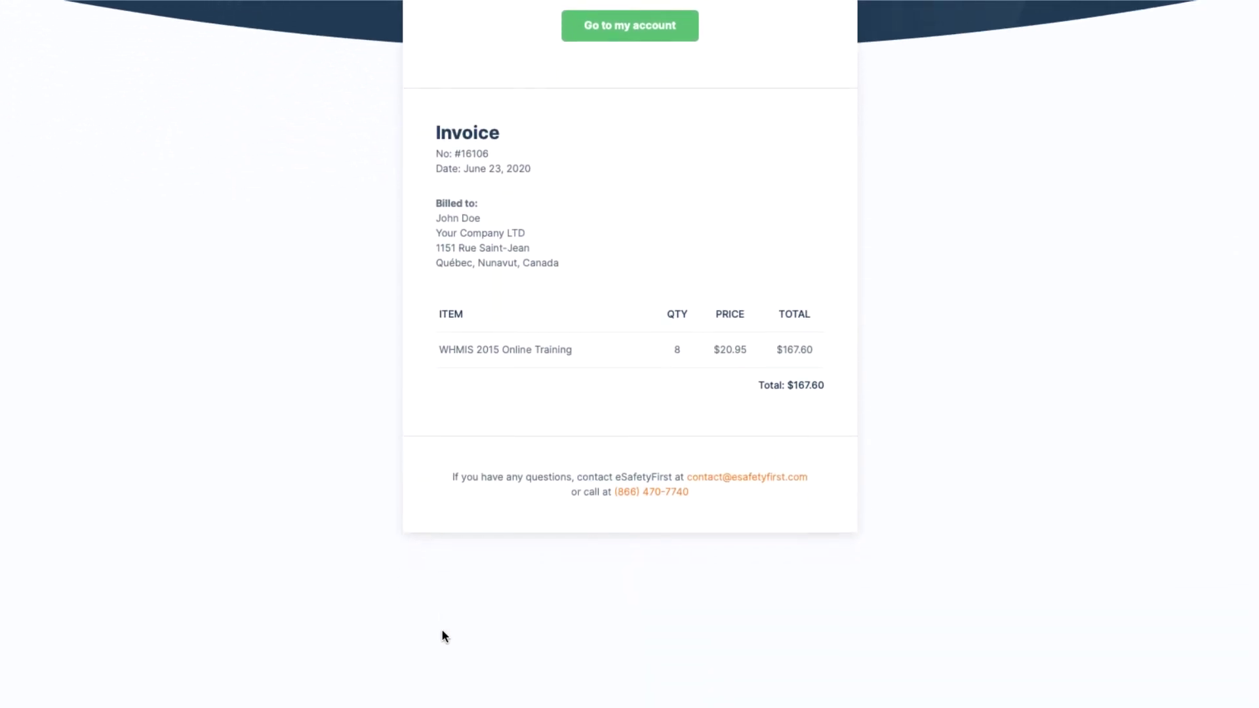
scroll(442, 635, "up", 2)
scroll(442, 635, "up", 3)
left_click(603, 321)
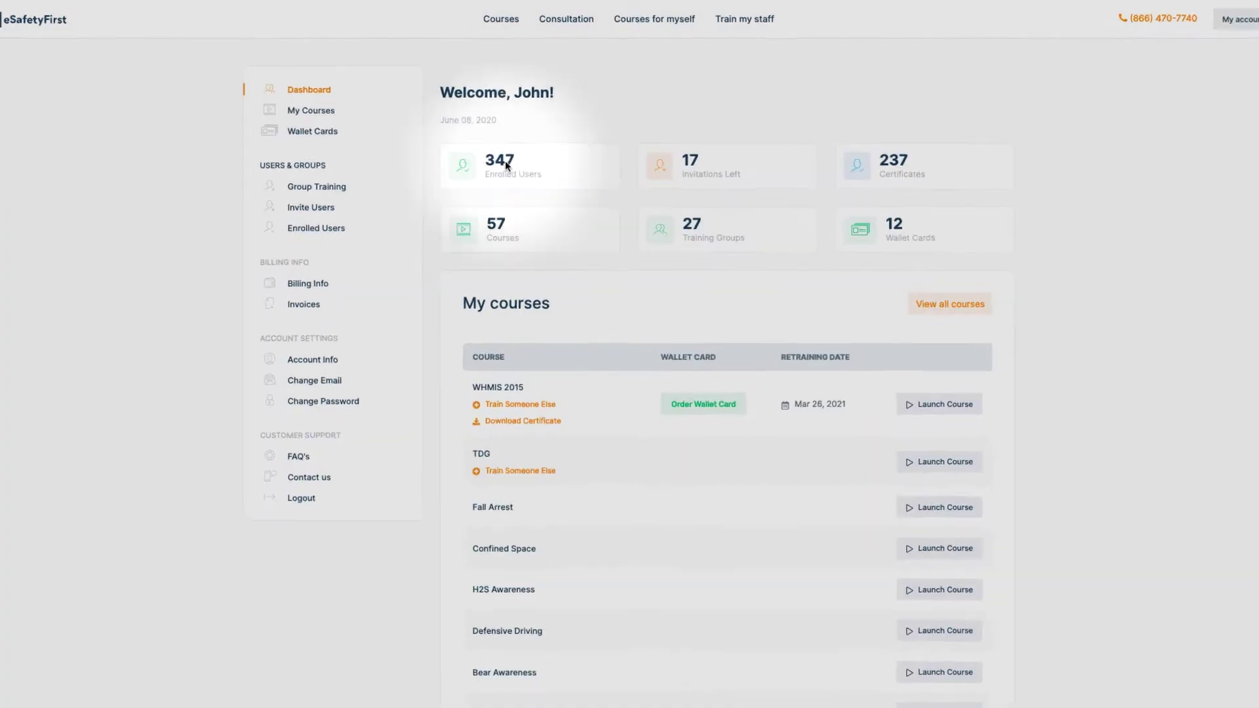
Go to Group Training and start a new group with Create Group
left_click(325, 187)
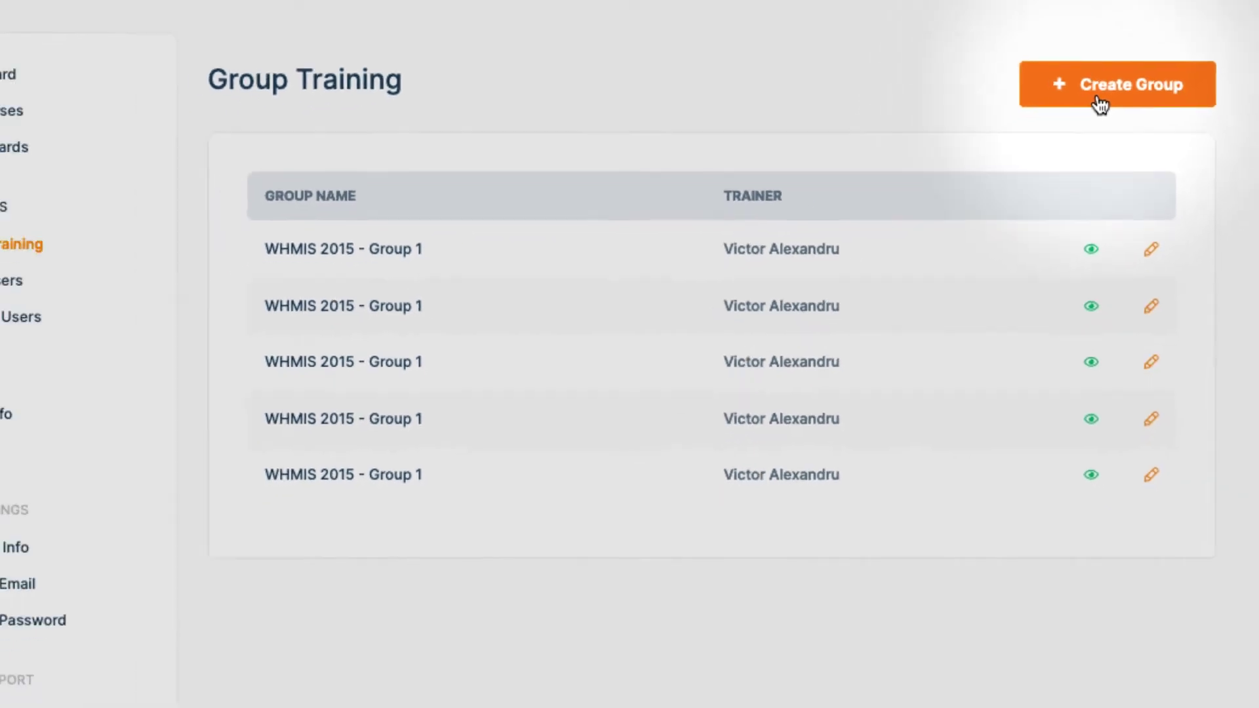
left_click(1100, 104)
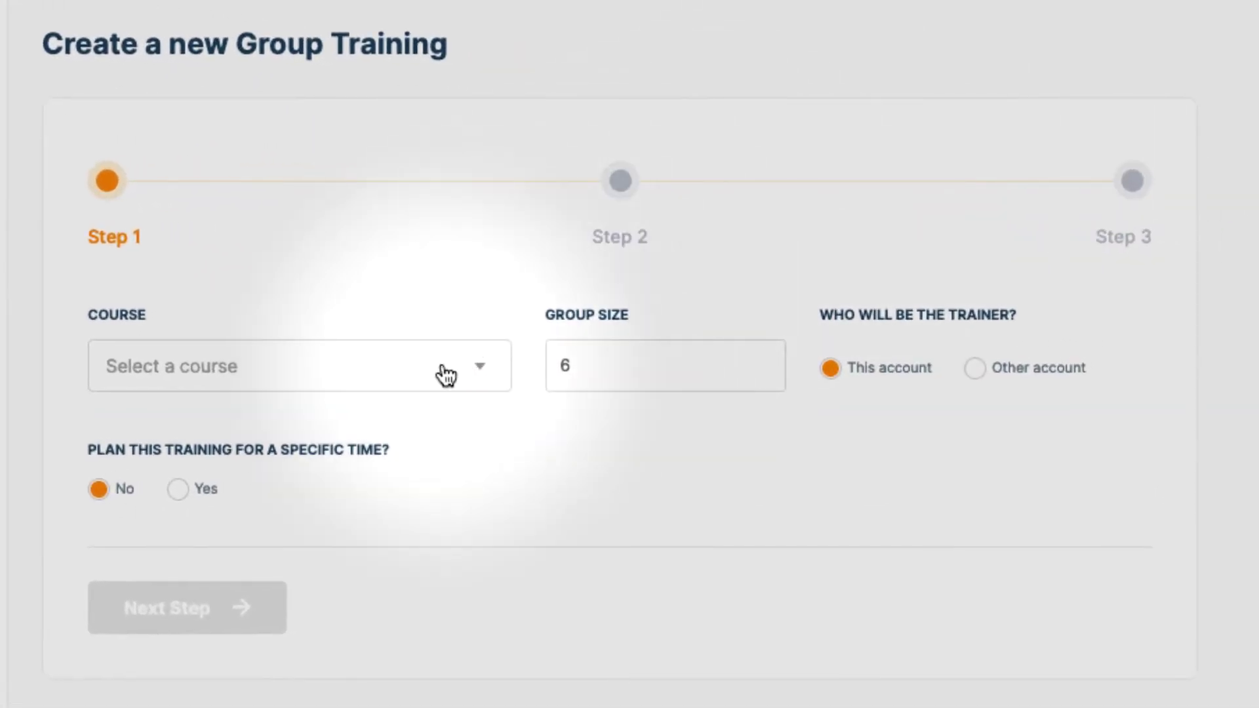
Choose WHMIS 2015 (9 credits) as the course and change the group size from 6 to 8
left_click(446, 376)
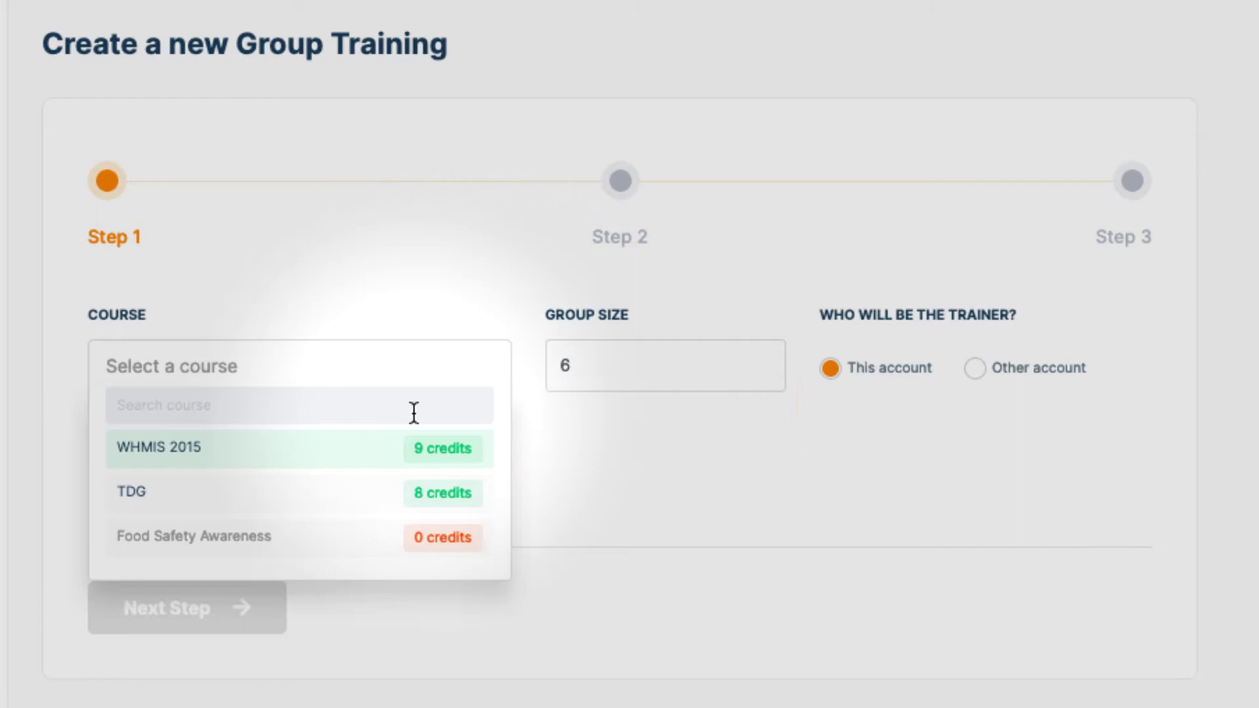
left_click(365, 467)
left_click_drag(590, 371, 486, 368)
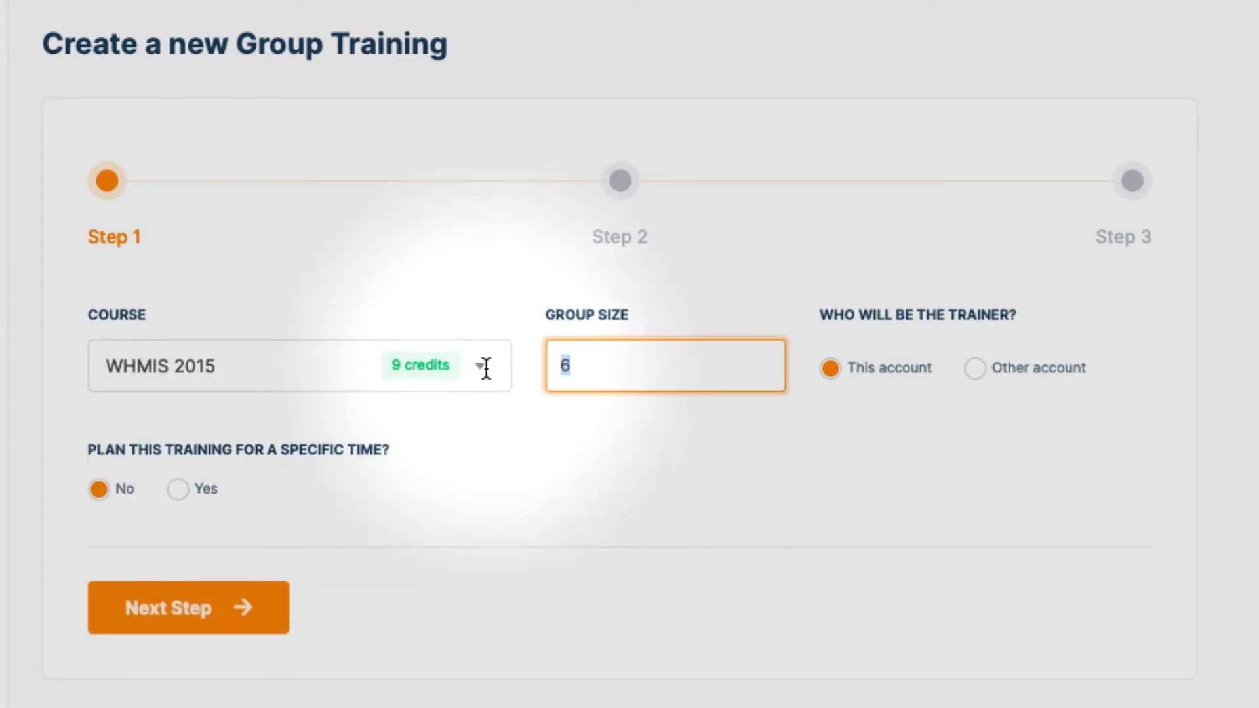
type("8")
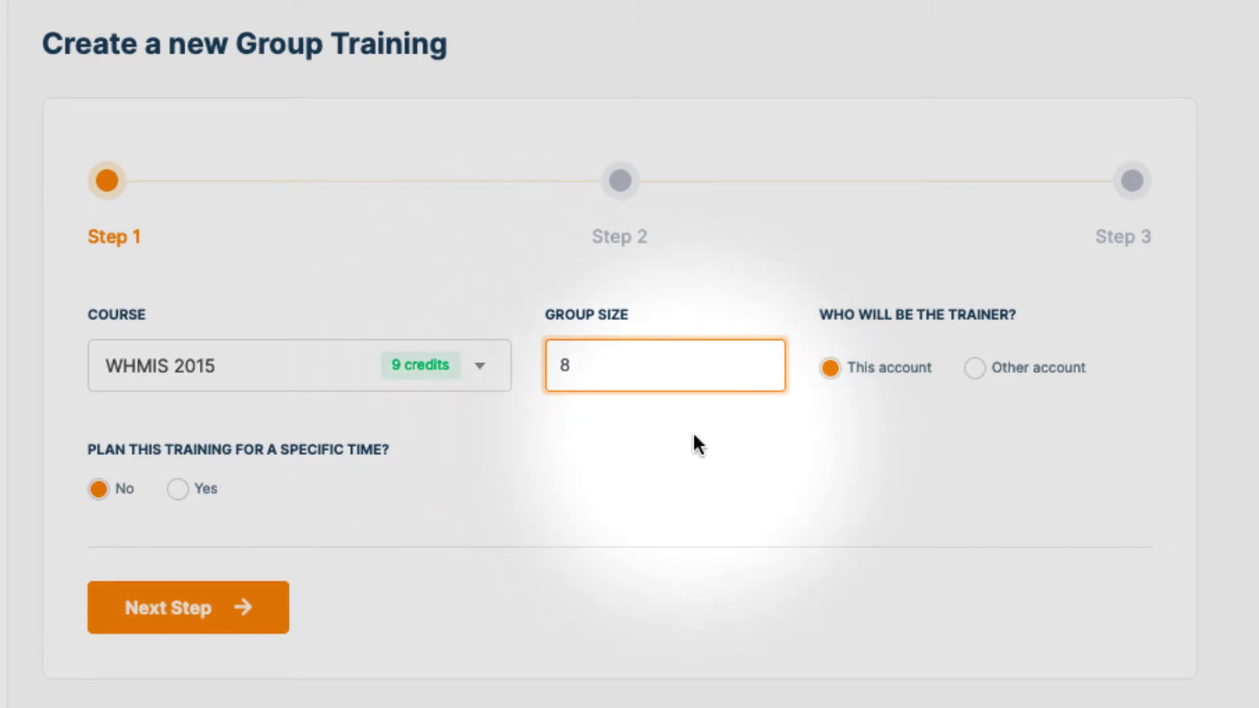
left_click(694, 435)
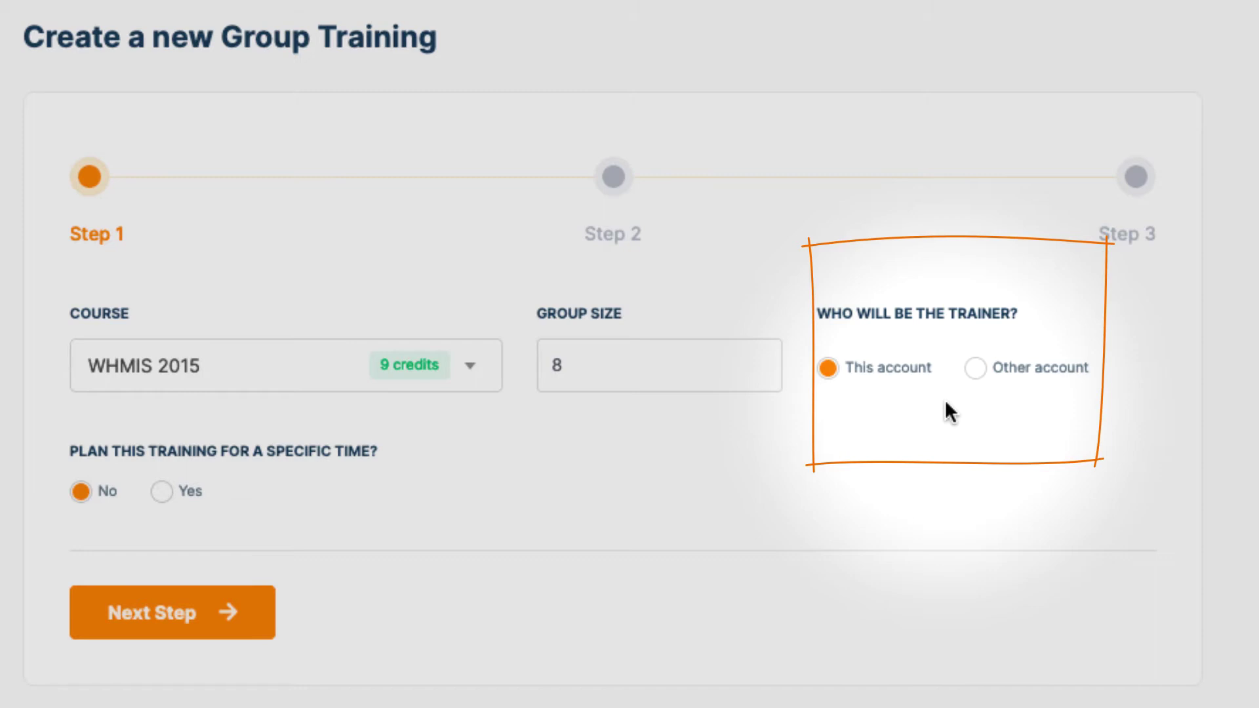
Try assigning a different trainer account, then set the trainer back to This account
left_click(975, 368)
left_click(211, 503)
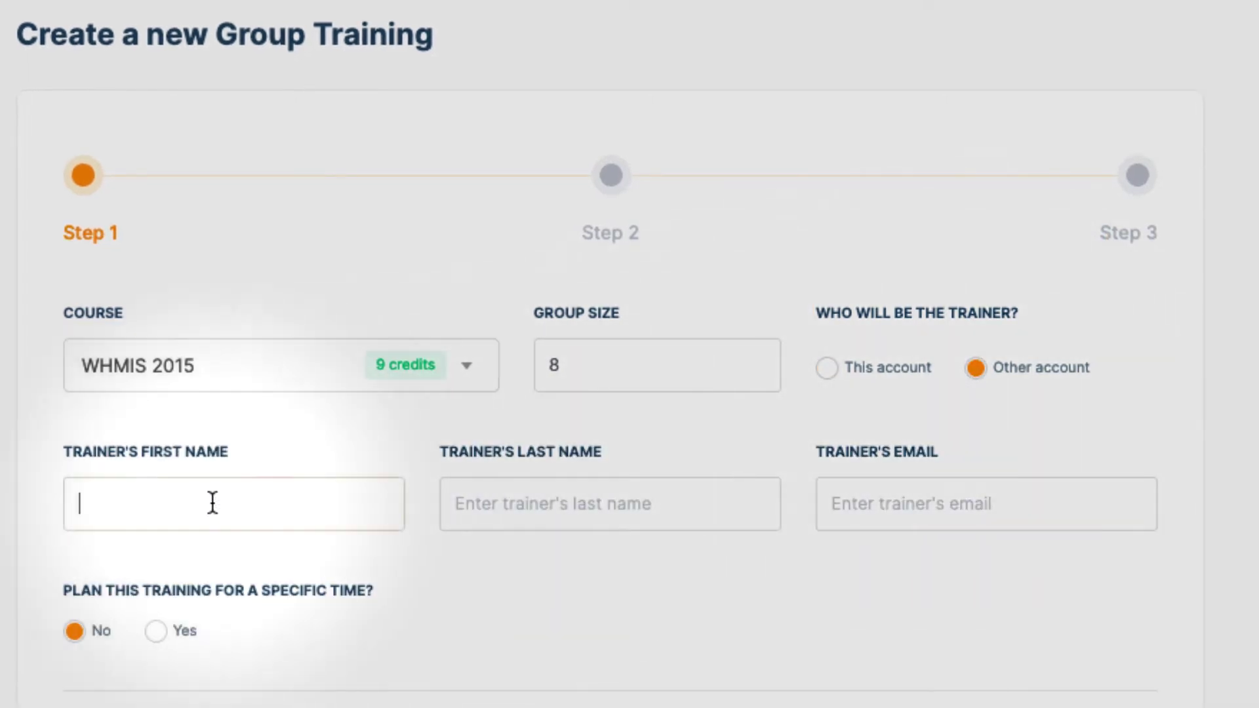
left_click(519, 505)
left_click(874, 511)
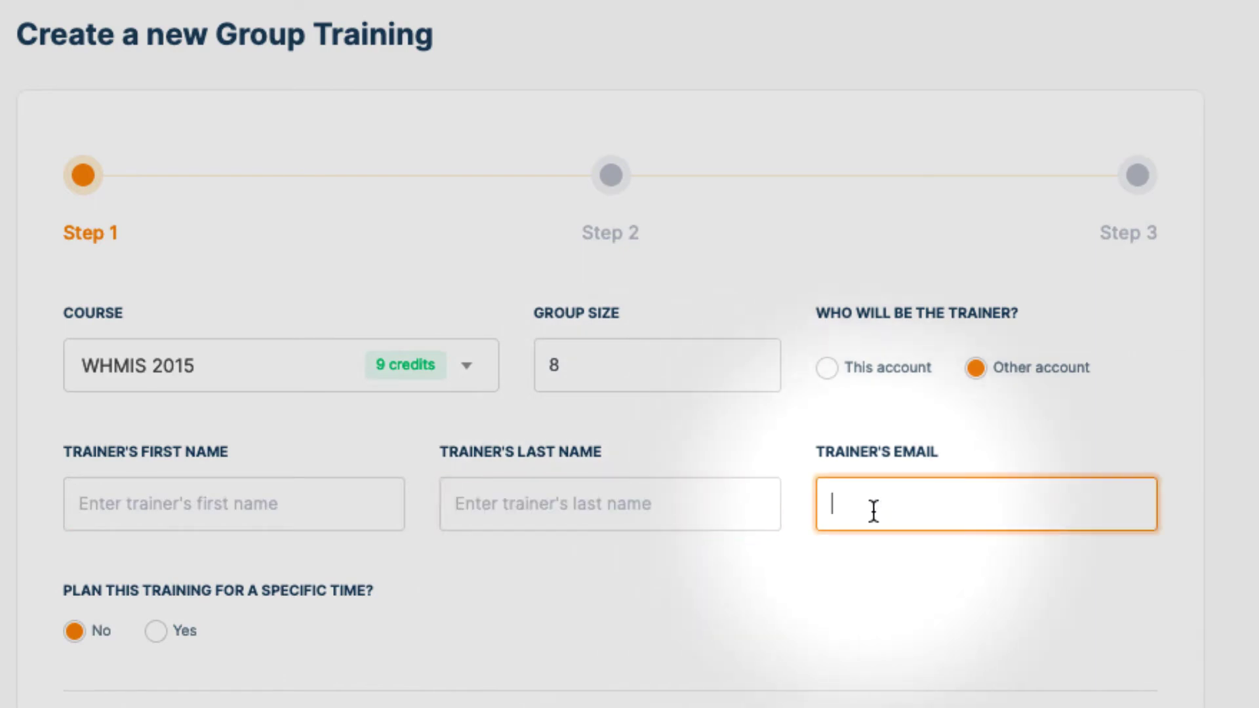
left_click(828, 372)
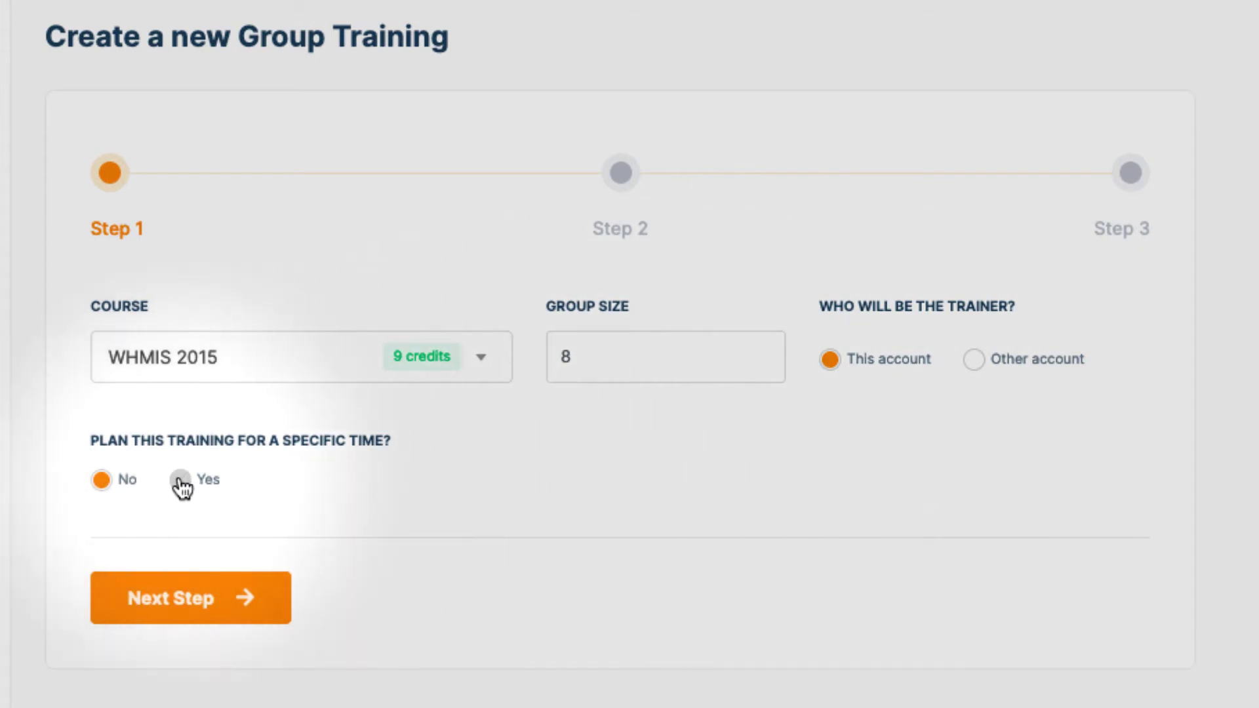
Schedule the training for a specific time: 2020-06-10 at 13:00
left_click(181, 482)
left_click(643, 493)
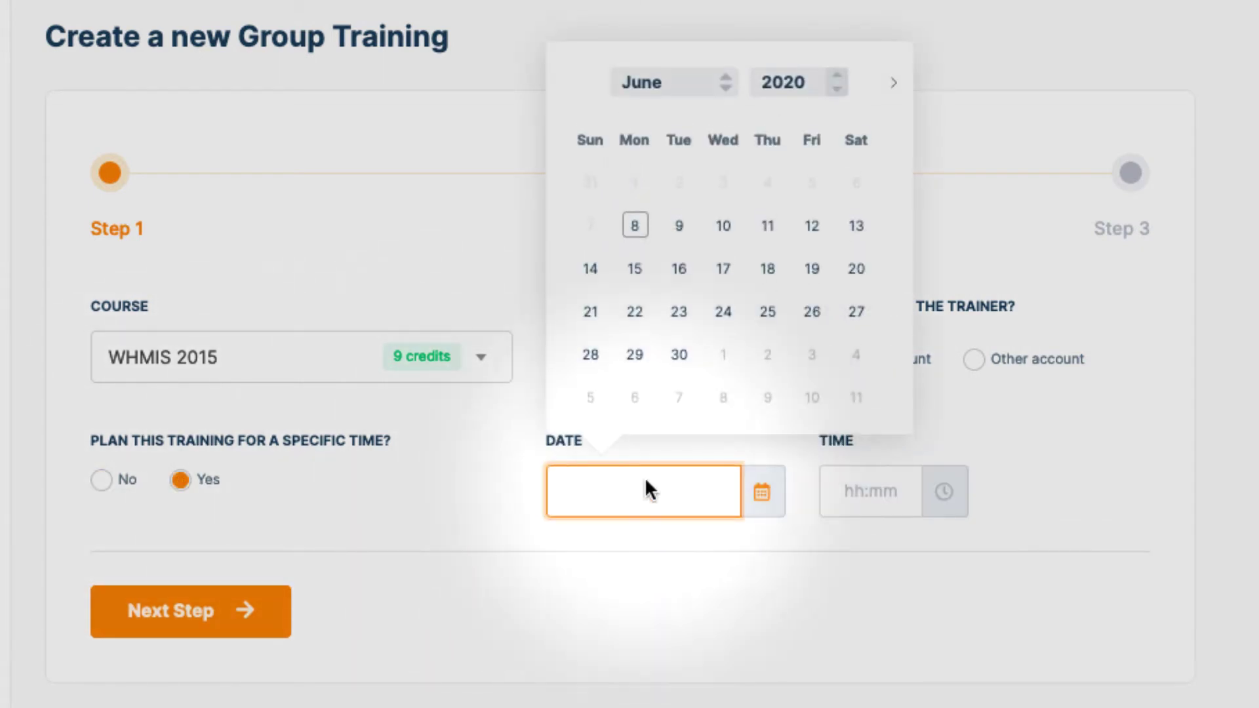
left_click(721, 229)
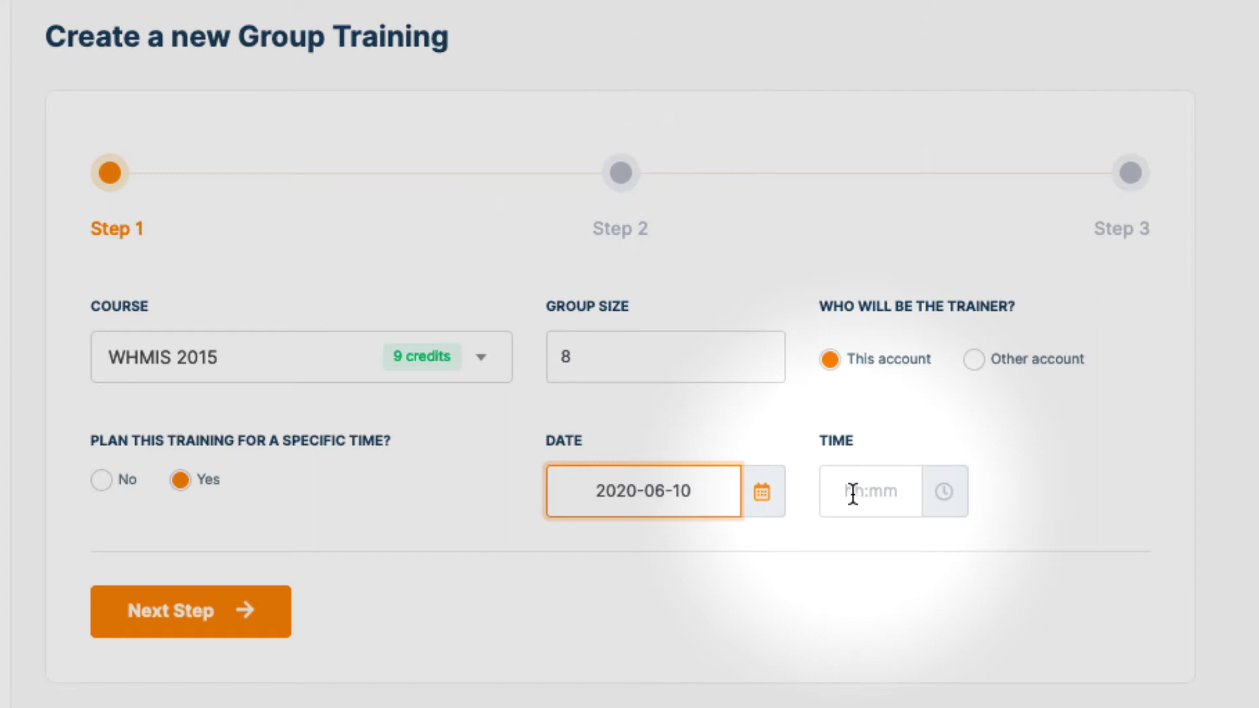
left_click(852, 493)
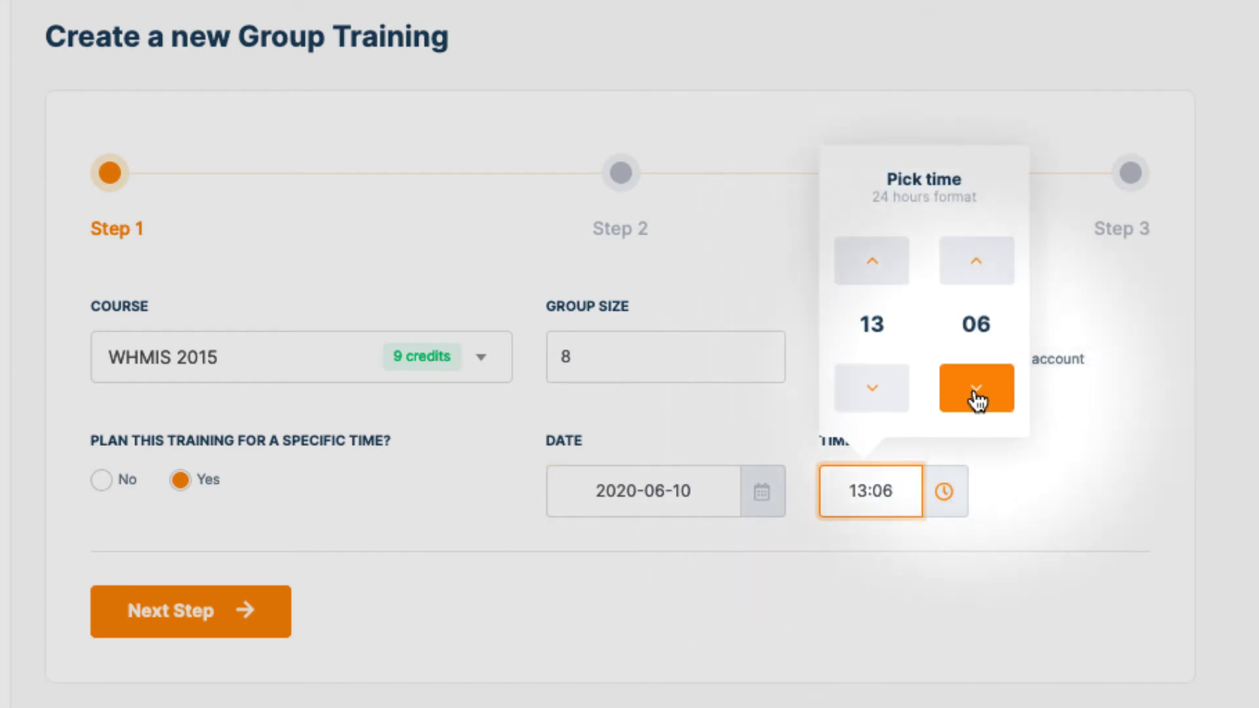
left_click(977, 400)
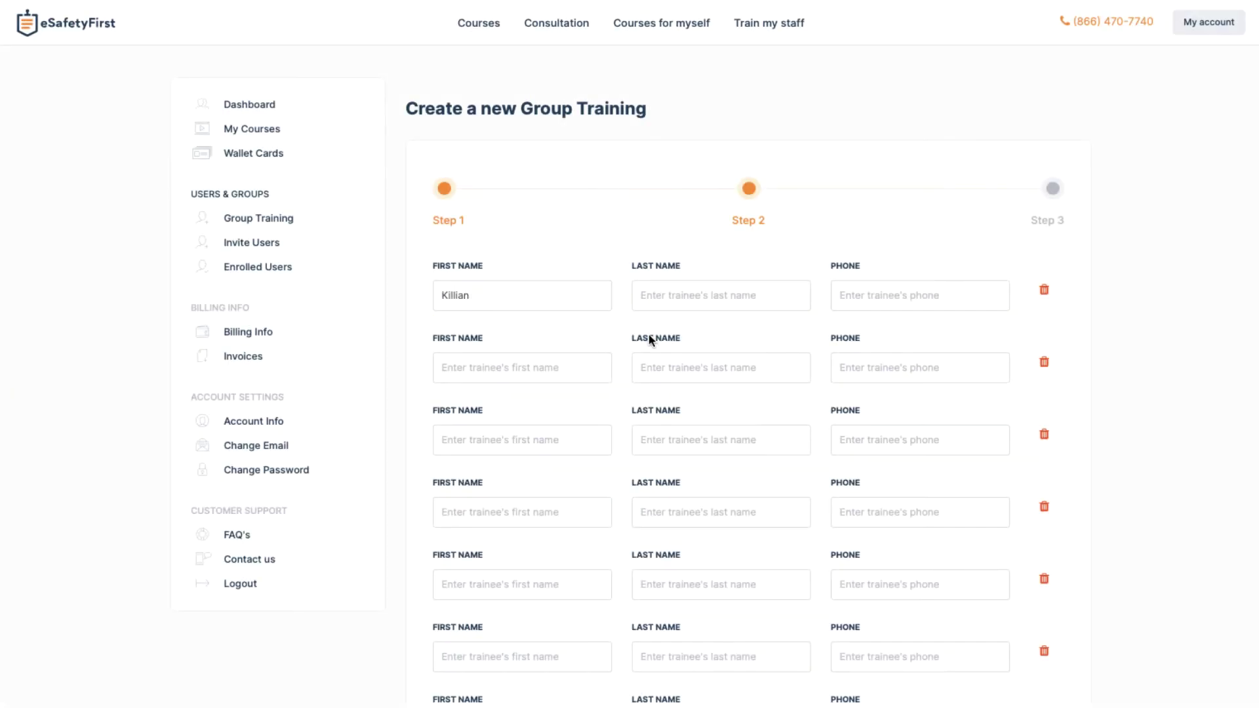
Enter the first trainee's phone, the third trainee's full name, and the sixth trainee's last name and phone
left_click(922, 294)
type("(185) 123-4567")
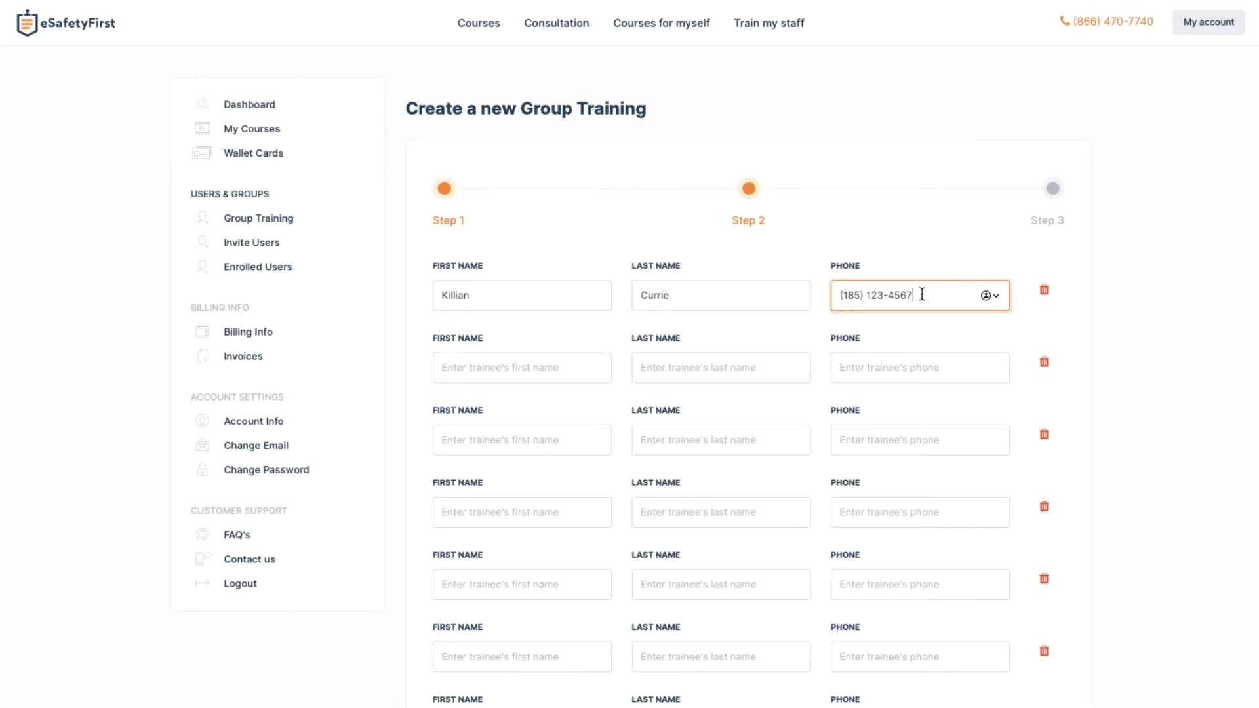
left_click(522, 440)
left_click(713, 440)
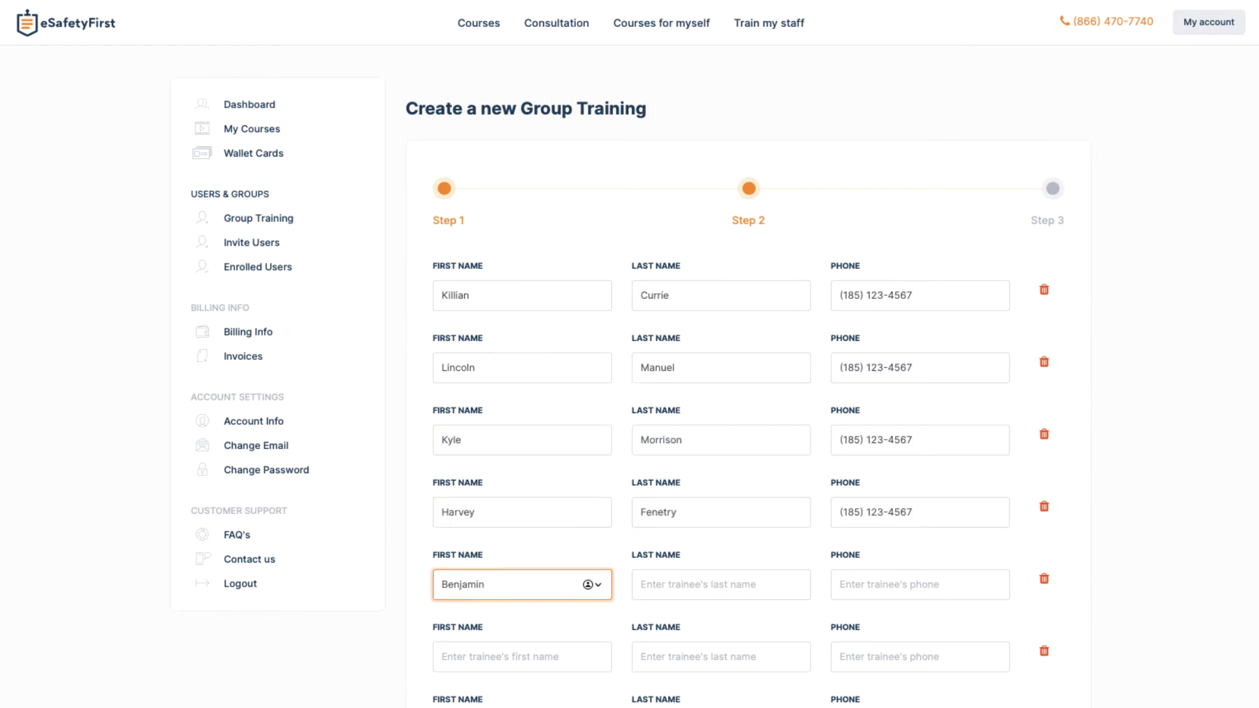
left_click(664, 655)
type("Piers\t(185) 123-4567")
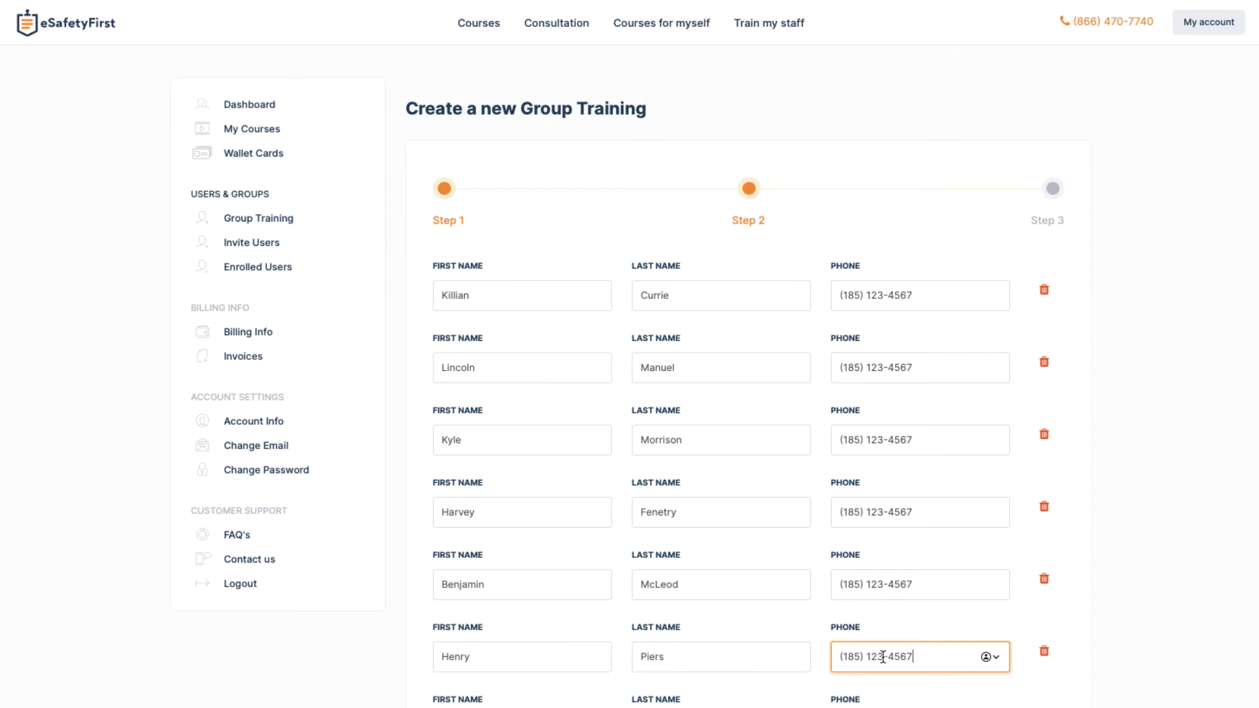
Fill in the seventh and eighth trainees' names and phone numbers
scroll(514, 576, "down", 3)
left_click(514, 572)
key("Tab")
type("(185) 123-4567")
left_click(514, 633)
type("Walker")
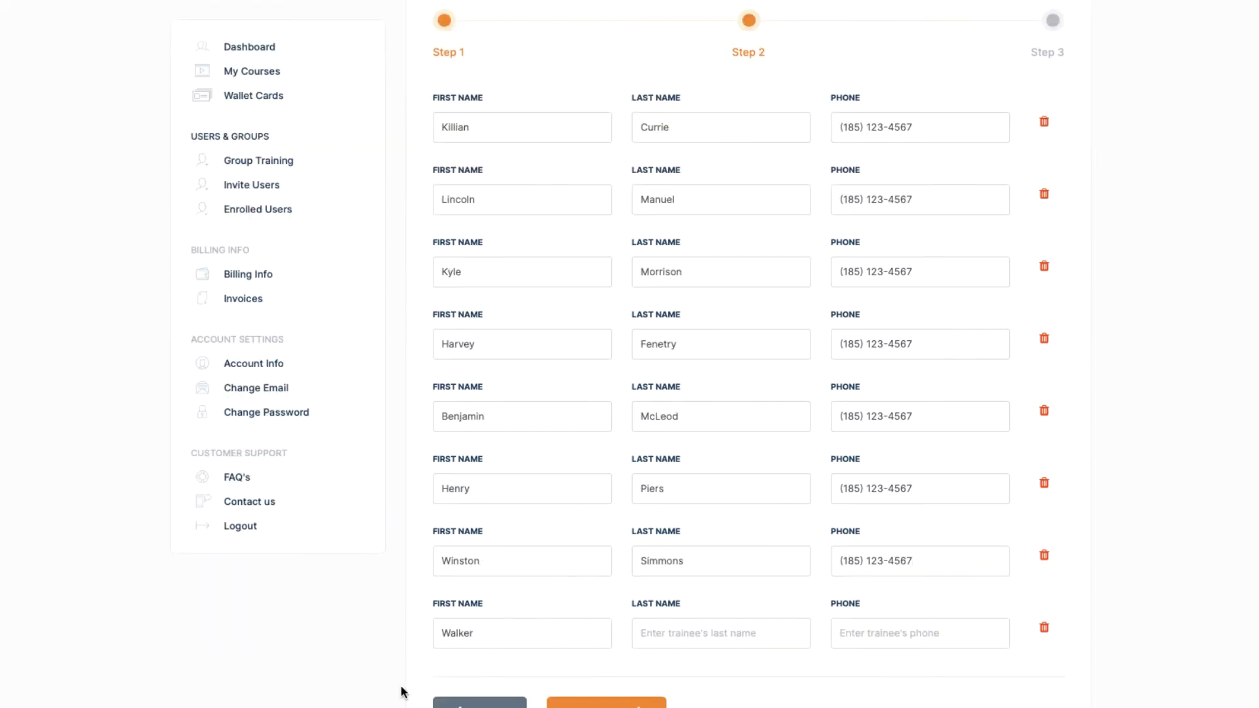
type("(185) 123-4567")
scroll(783, 663, "down", 2)
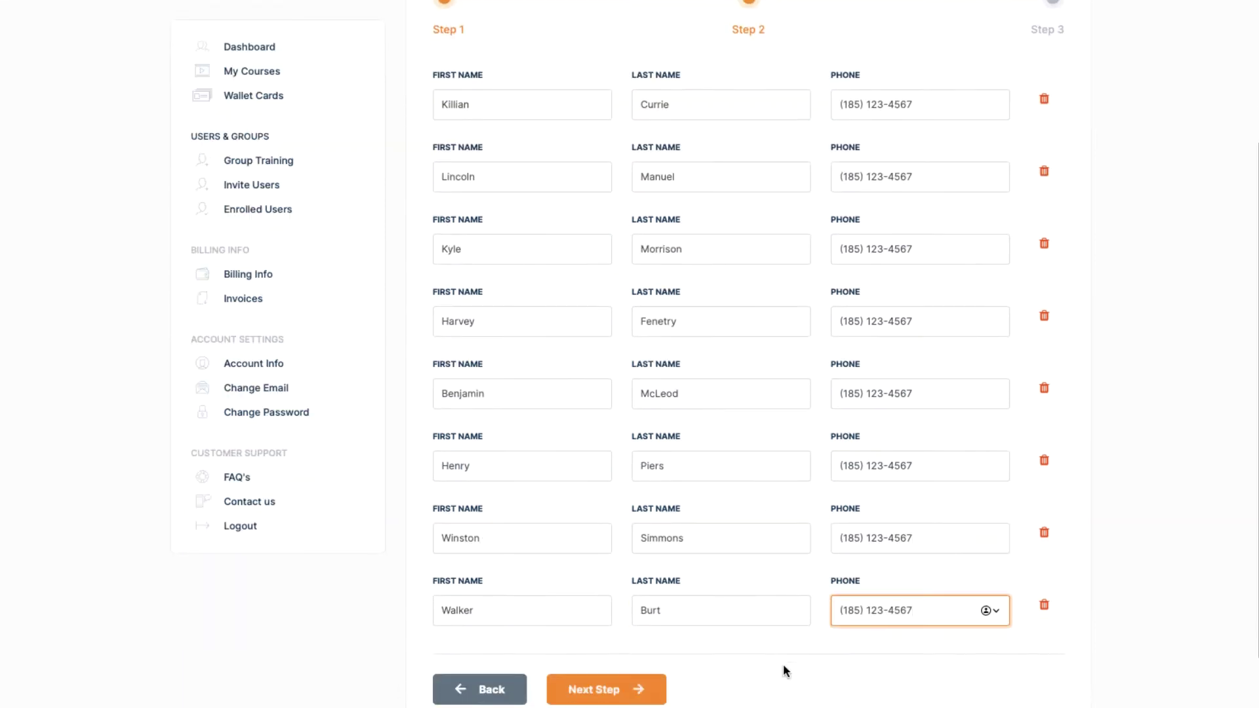
scroll(783, 664, "down", 2)
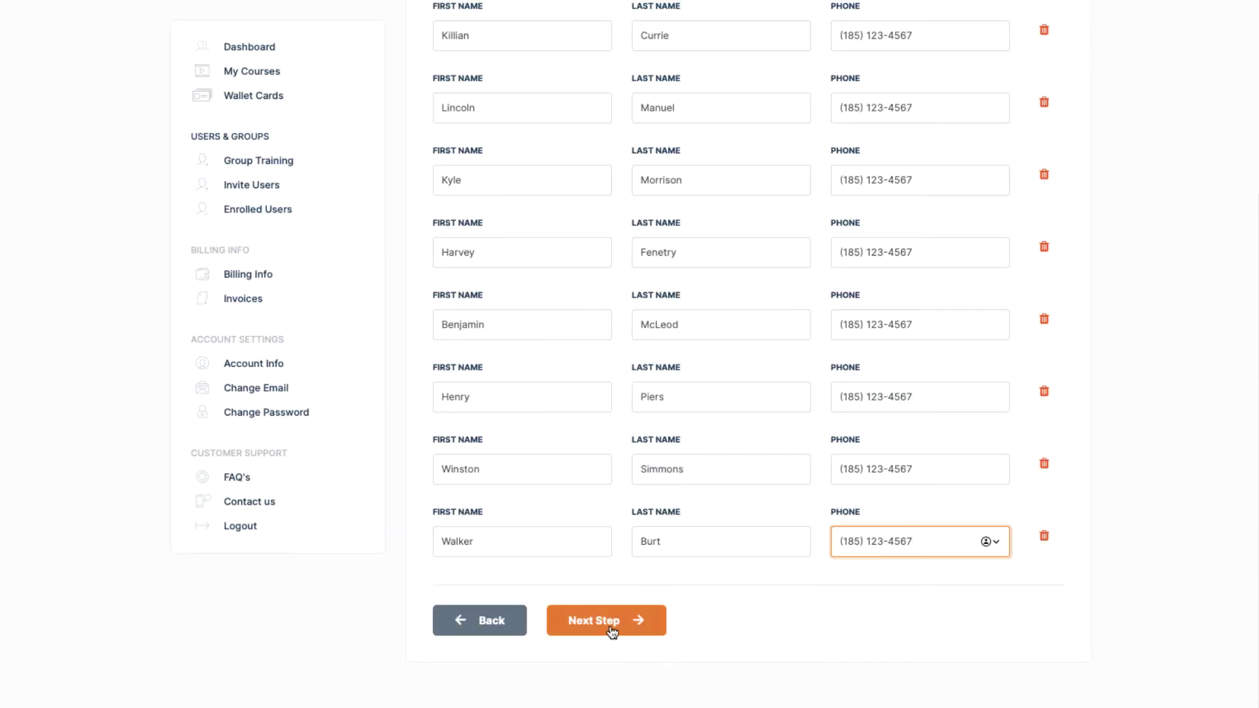
Advance to the summary, go back to recheck the eight trainees, then return to the Step 3 summary
left_click(609, 628)
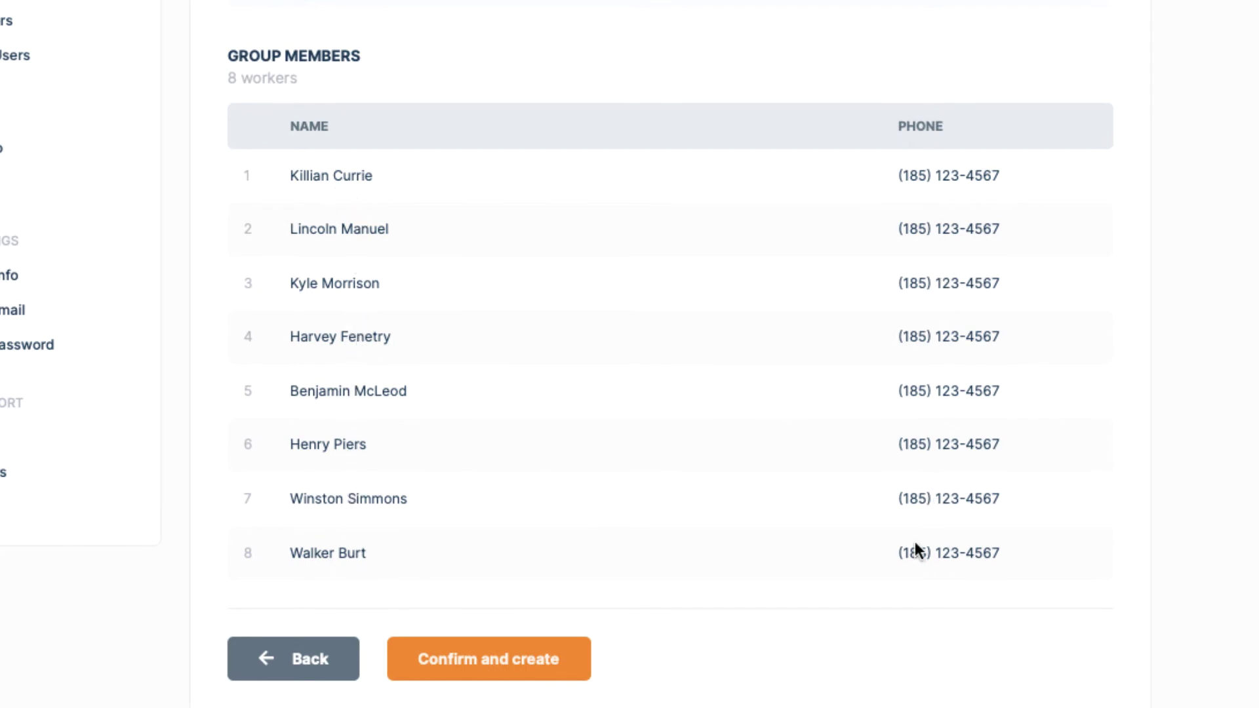
left_click(293, 658)
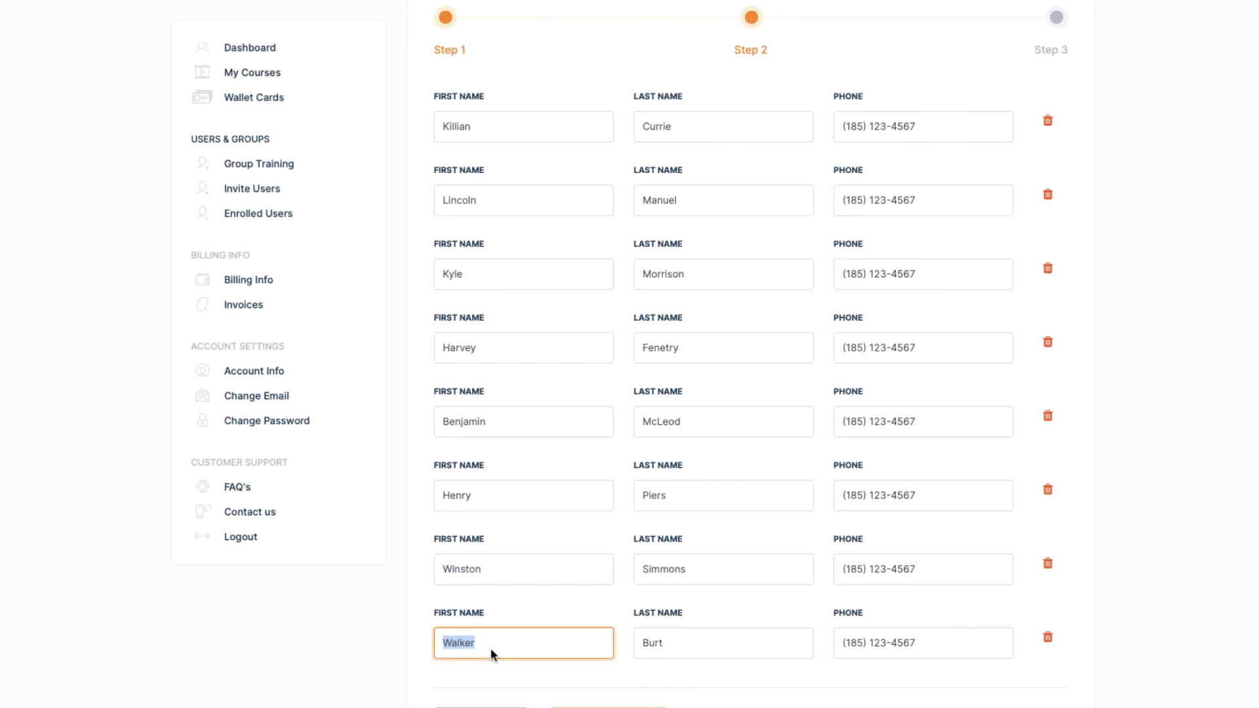
scroll(615, 668, "down", 2)
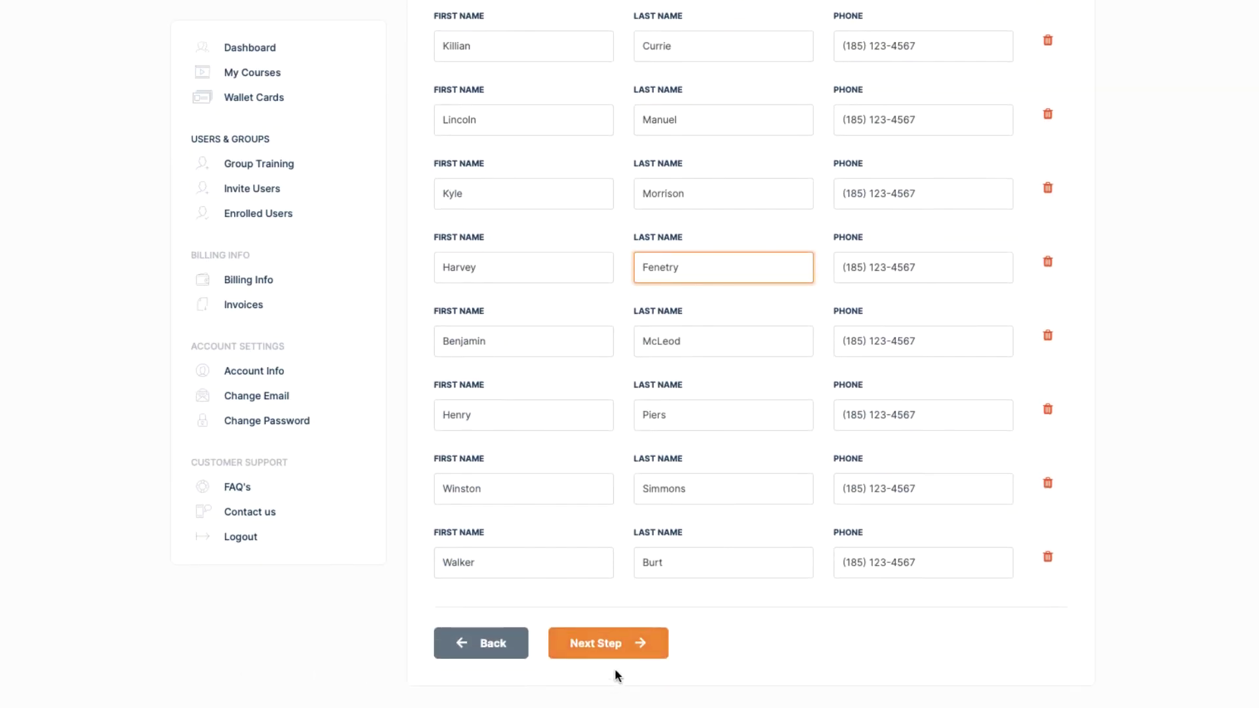
left_click(617, 645)
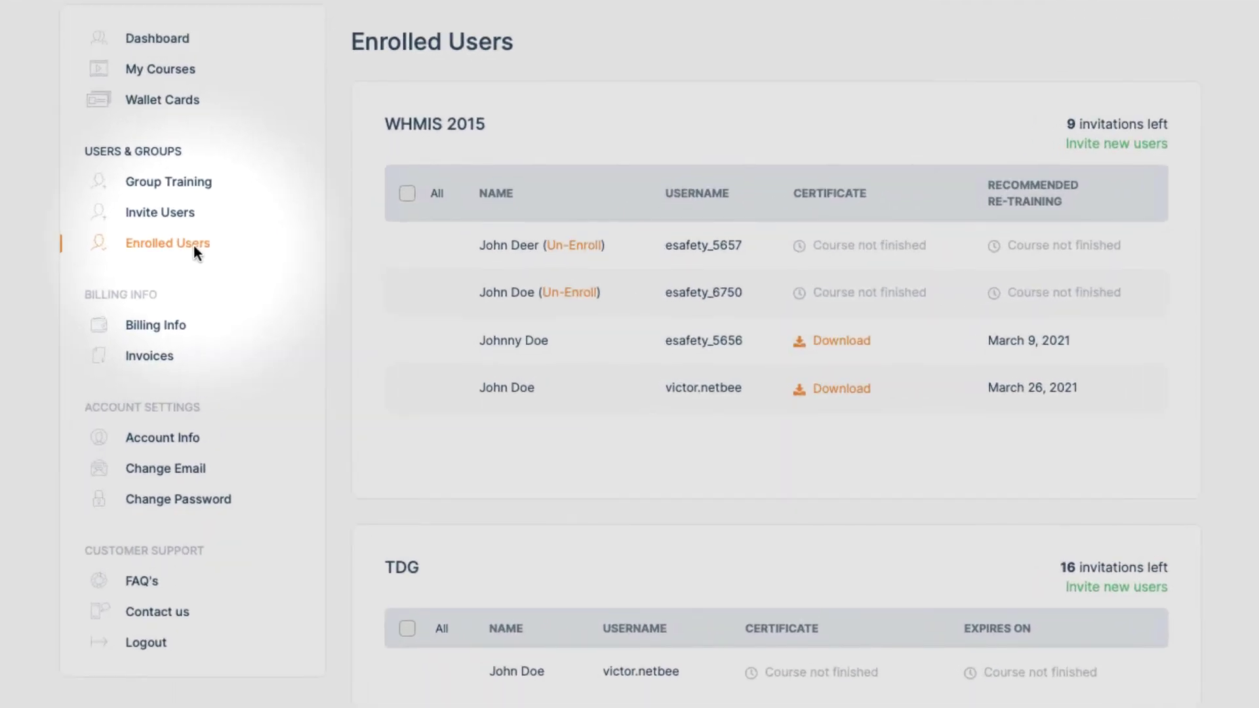
Download the finished trainee's WHMIS 2015 certificate of completion and scroll through it
left_click(837, 341)
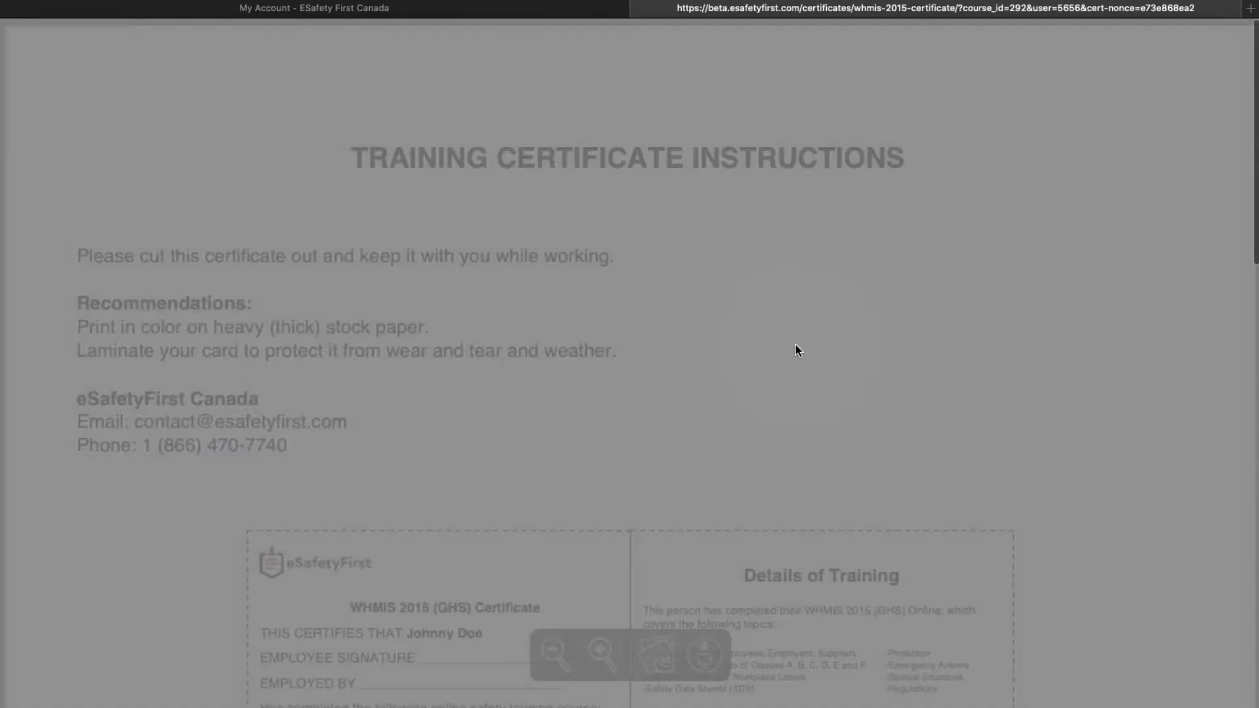
scroll(796, 351, "down", 4)
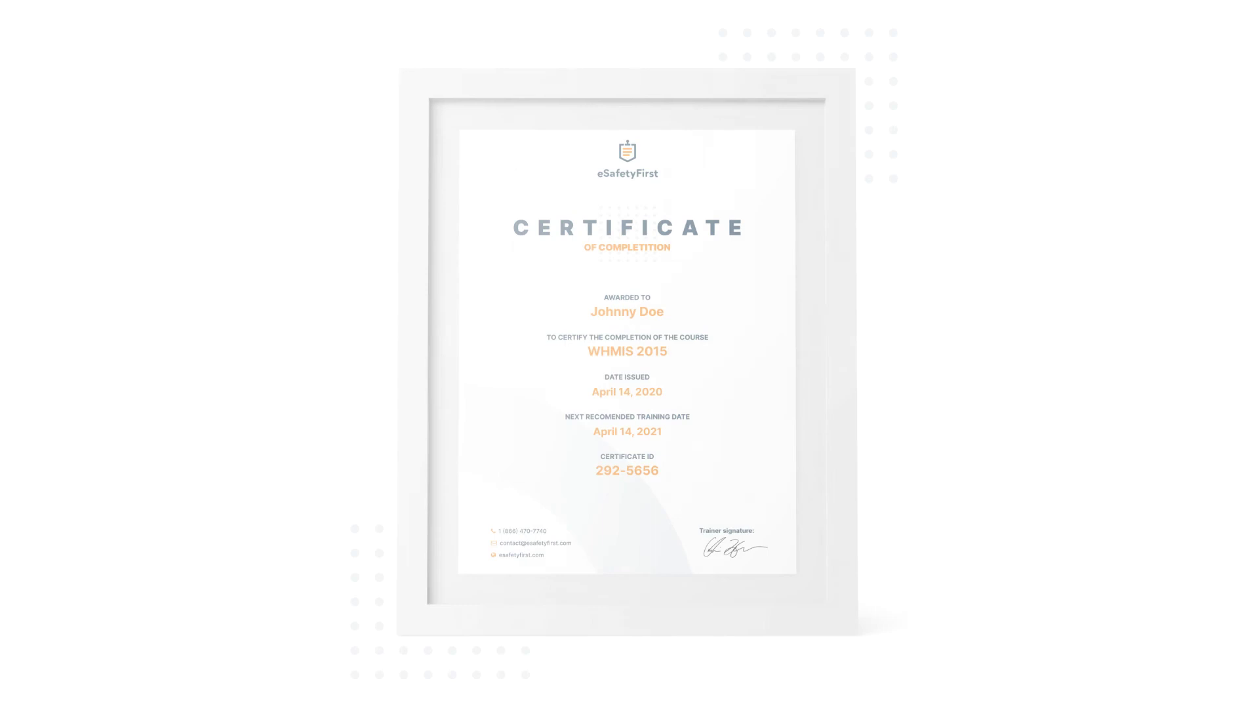